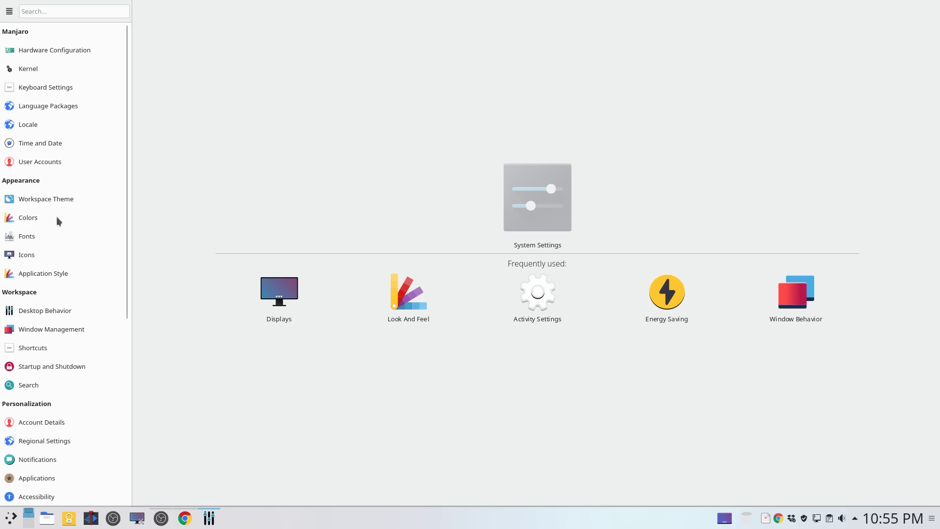
# - Install the Arc KDE package from the downloadable Look And Feel packages for the workspace theme
pyautogui.click(34, 201)
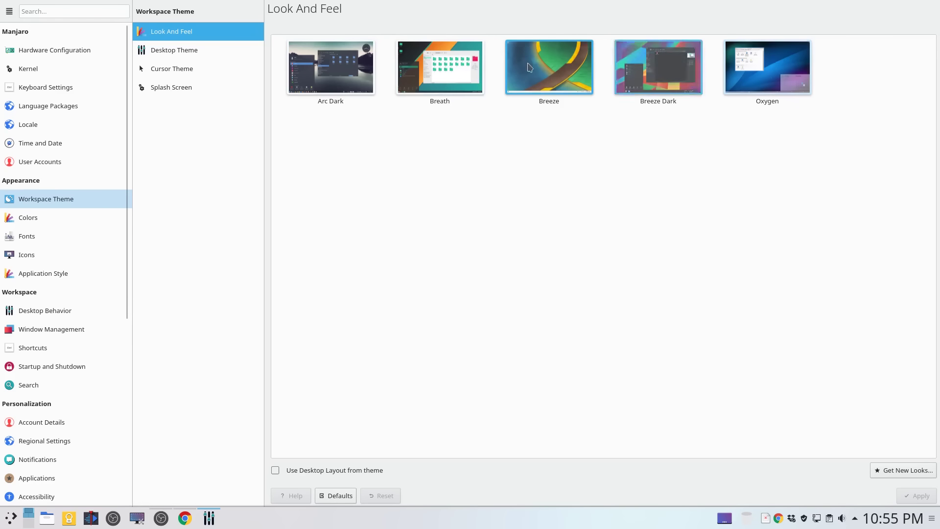
pyautogui.click(906, 471)
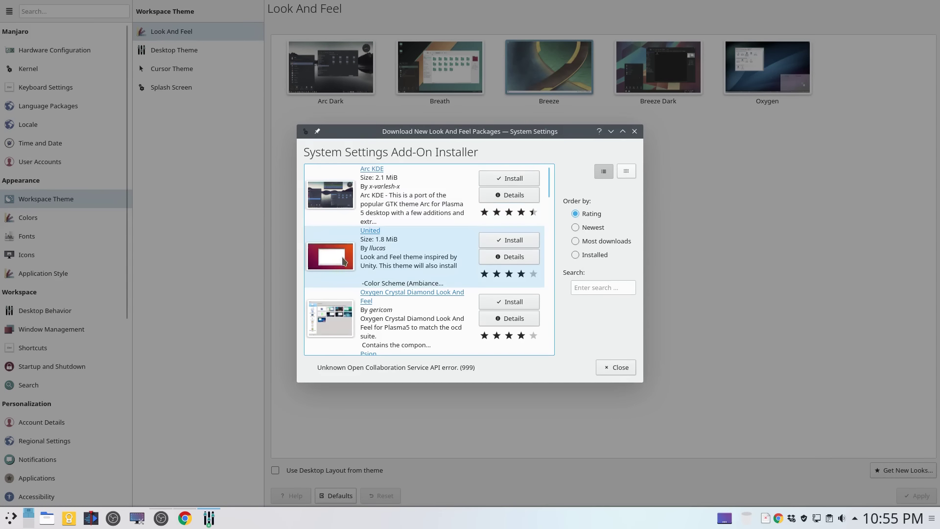
pyautogui.click(526, 179)
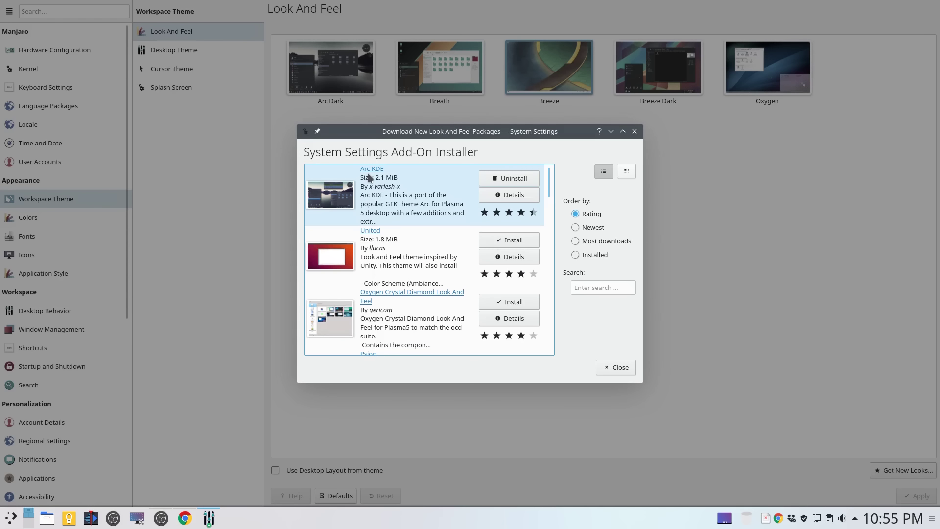
pyautogui.click(622, 368)
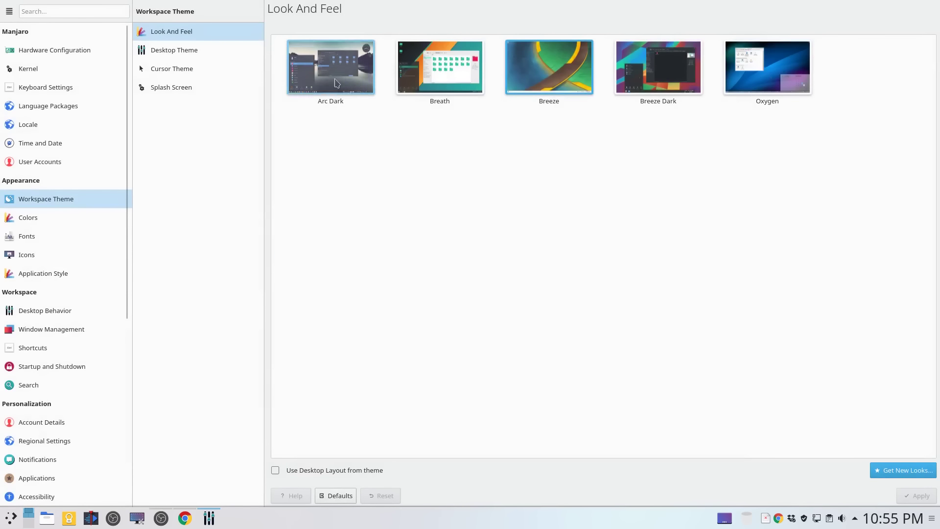
# - Install the Numix package from the downloadable looks and apply Numix as the Look And Feel theme
pyautogui.click(890, 471)
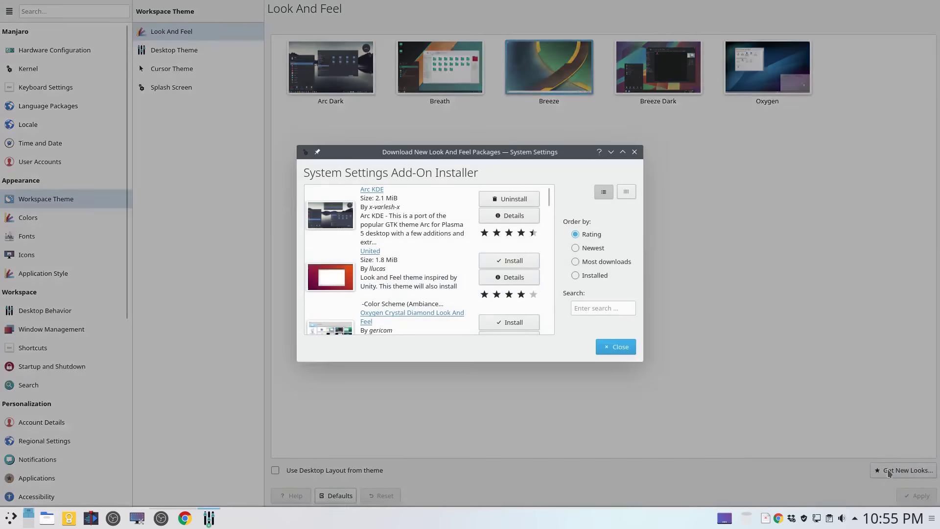
pyautogui.scroll(-5, 377, 284)
pyautogui.scroll(-6, 377, 284)
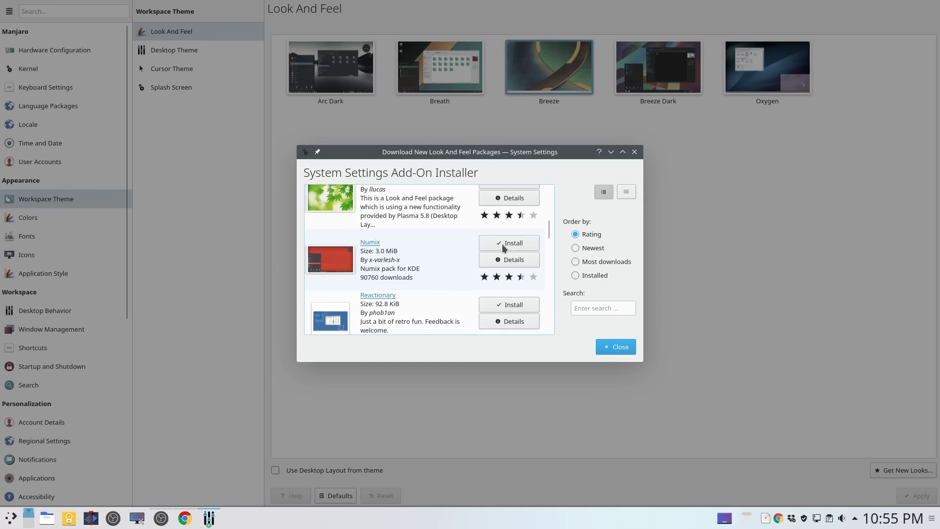
pyautogui.click(501, 245)
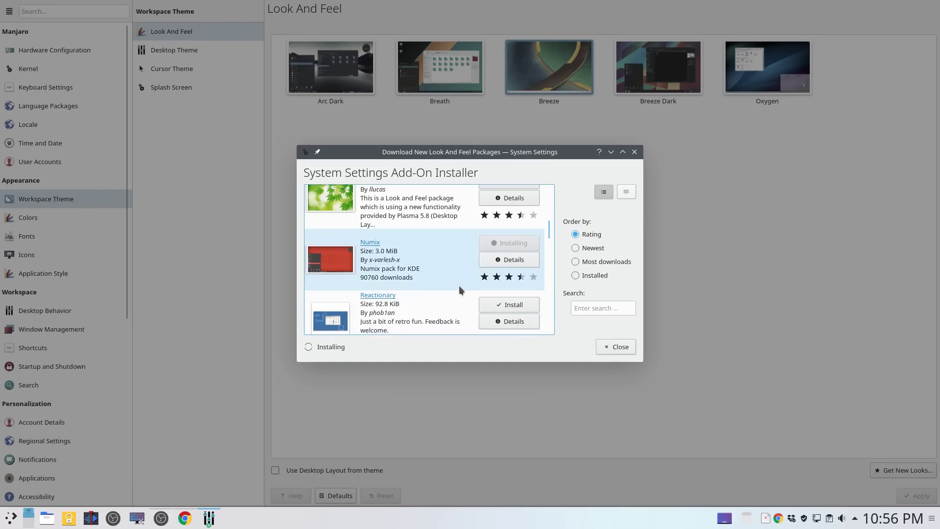
pyautogui.click(619, 349)
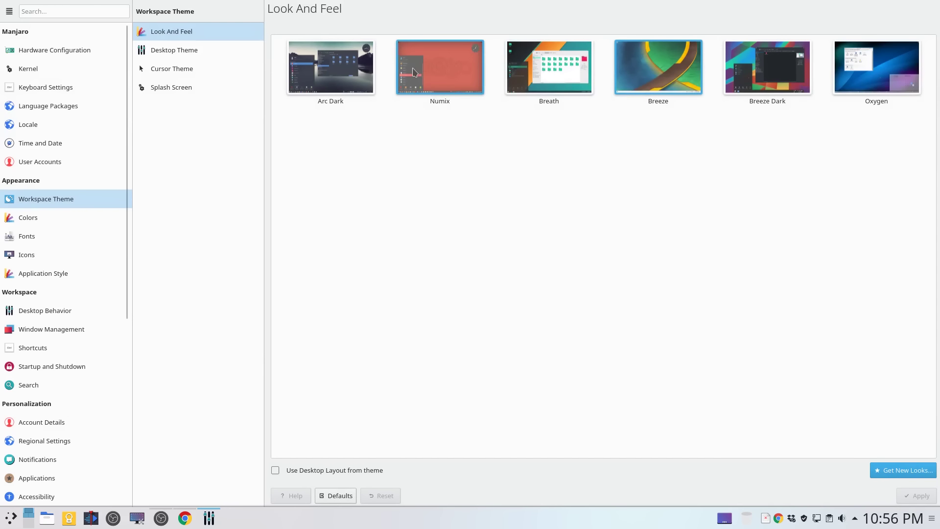
pyautogui.click(460, 66)
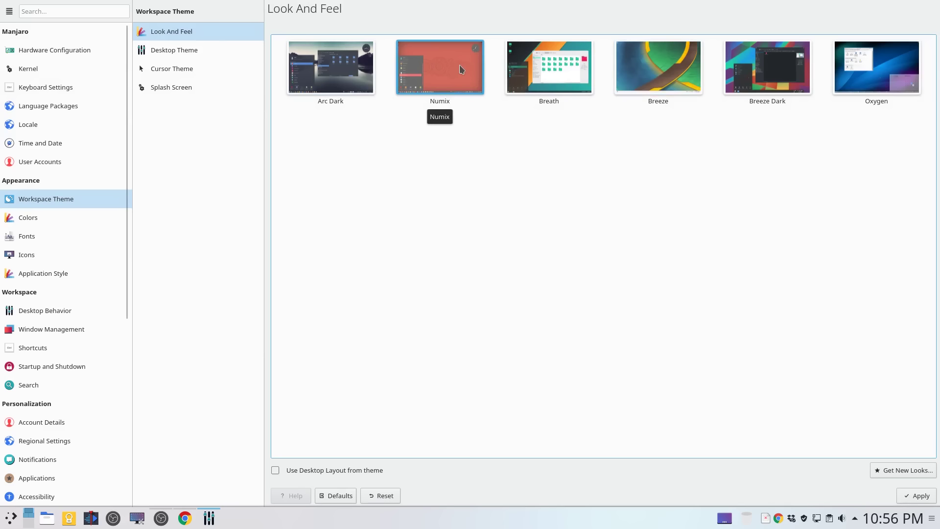
pyautogui.click(921, 496)
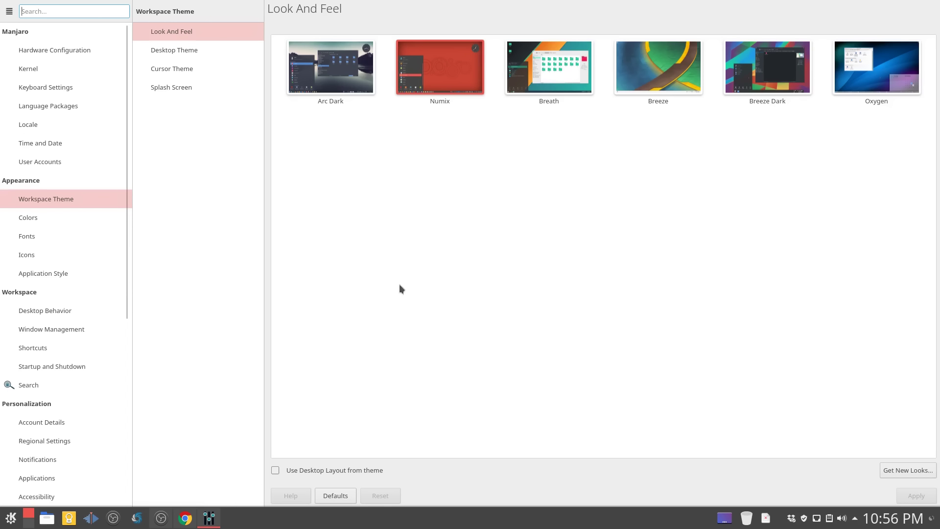
# - Set the mouse cursor size to 24 in the Cursor Theme settings of the workspace theme
pyautogui.click(176, 52)
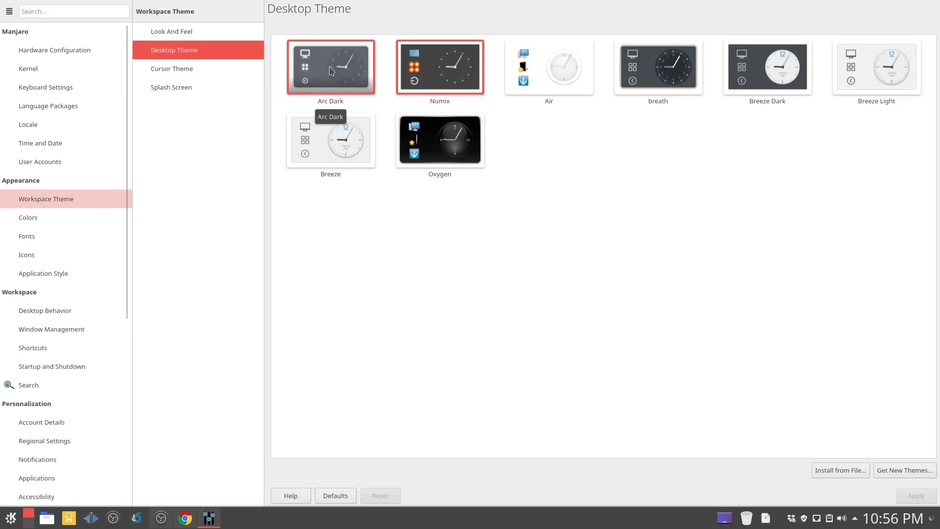
pyautogui.click(163, 69)
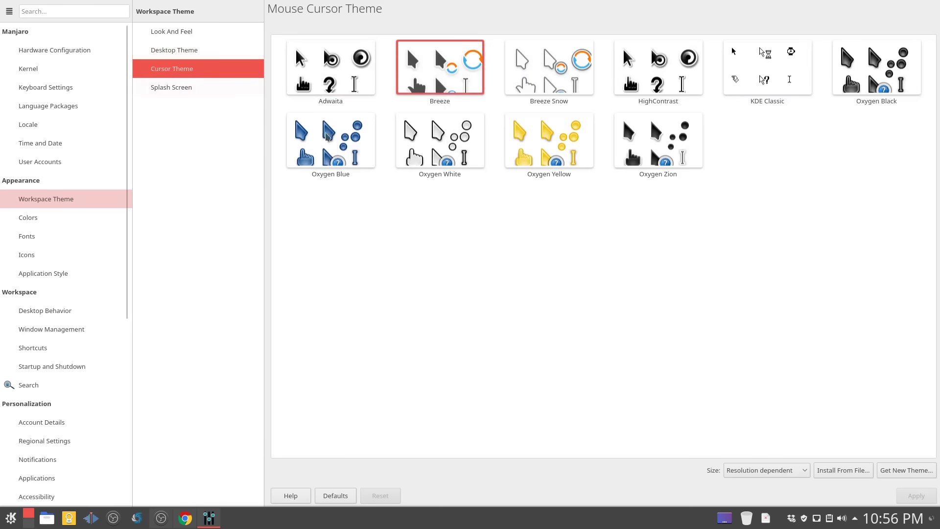
pyautogui.click(784, 472)
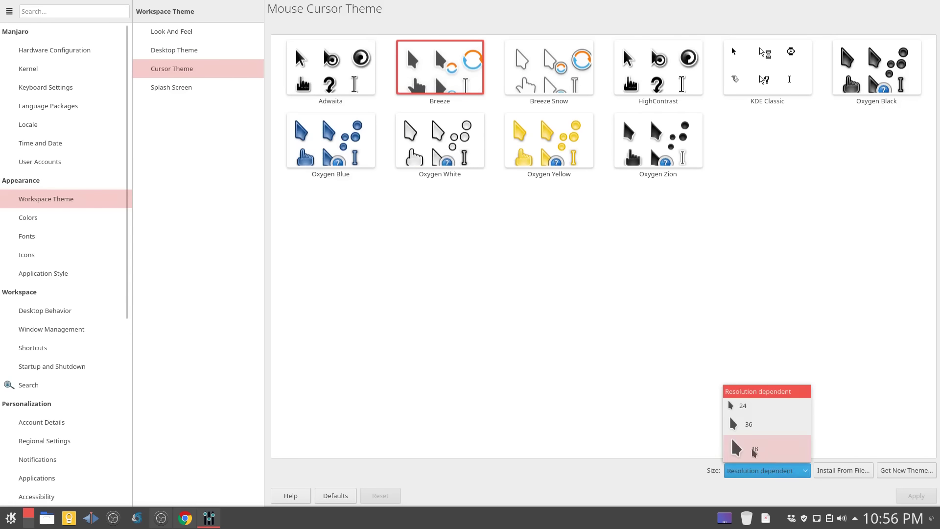
pyautogui.click(742, 406)
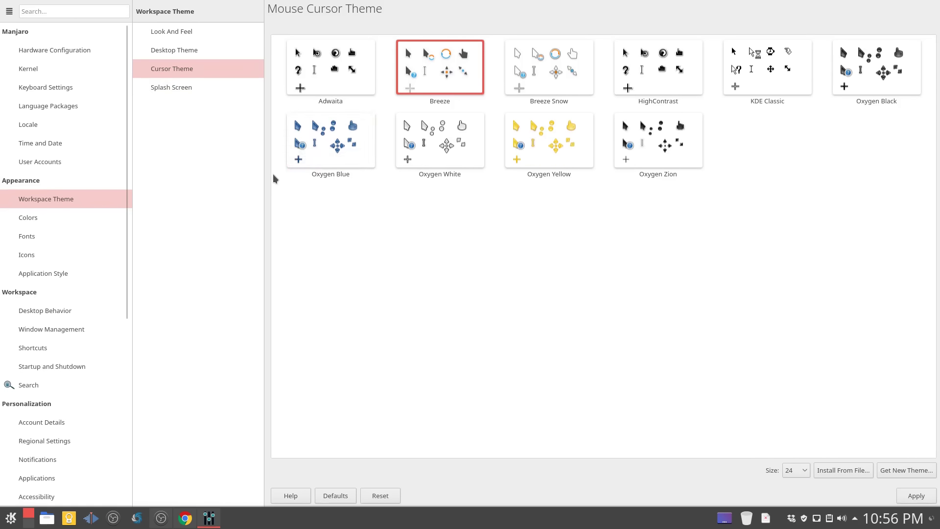
# - Move on to the splash screen themes, applying the pending cursor change, and apply the Breath splash screen
pyautogui.click(201, 94)
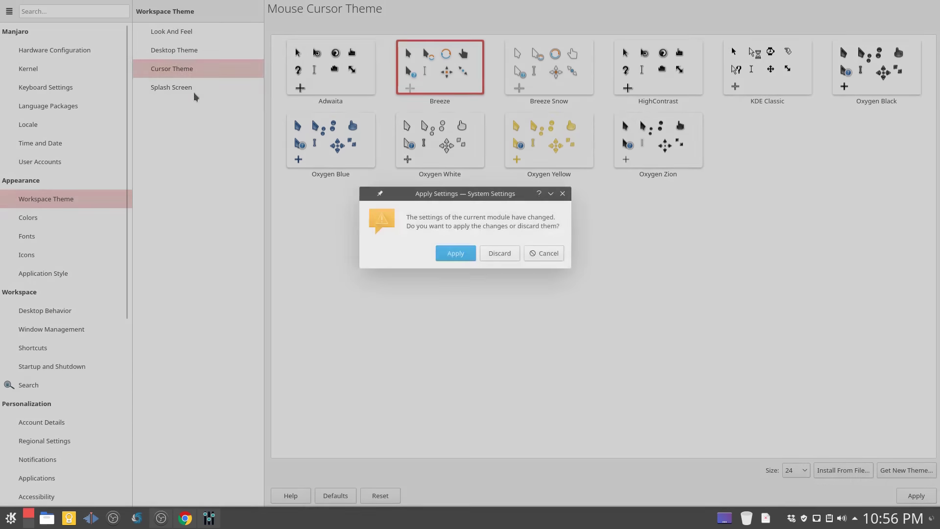
pyautogui.click(467, 255)
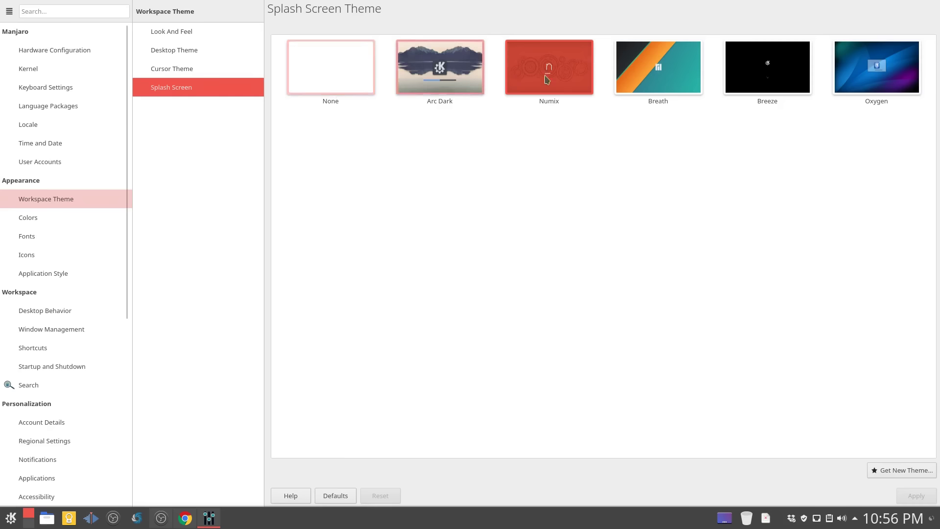
pyautogui.click(661, 73)
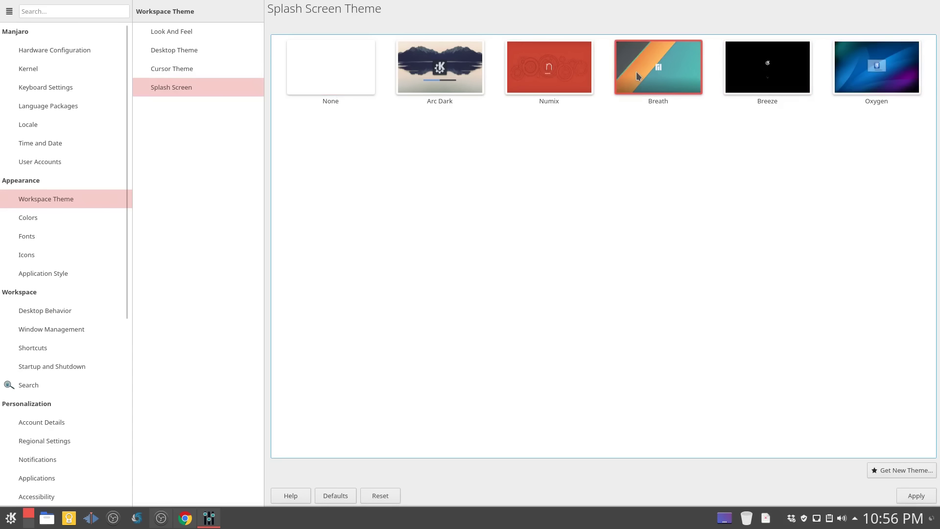
pyautogui.click(923, 495)
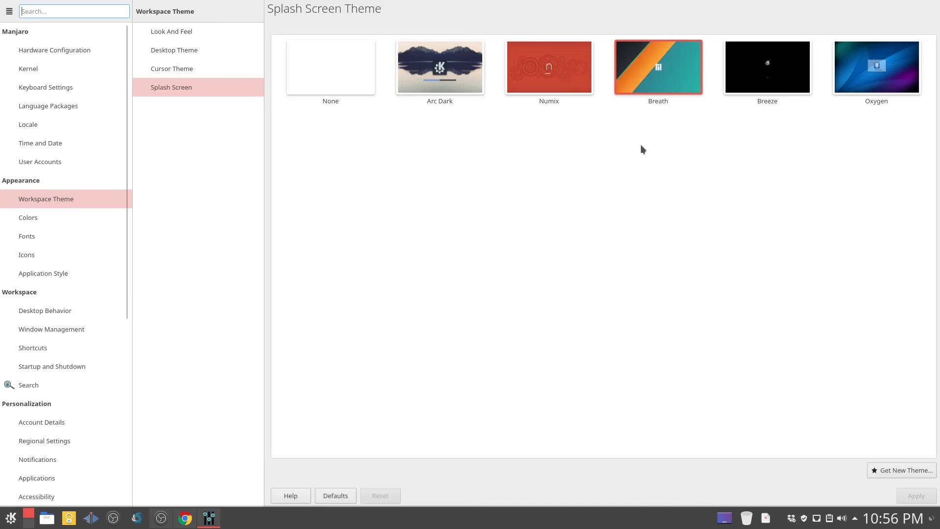
# - Apply the Arc color scheme as the application color scheme
pyautogui.click(35, 217)
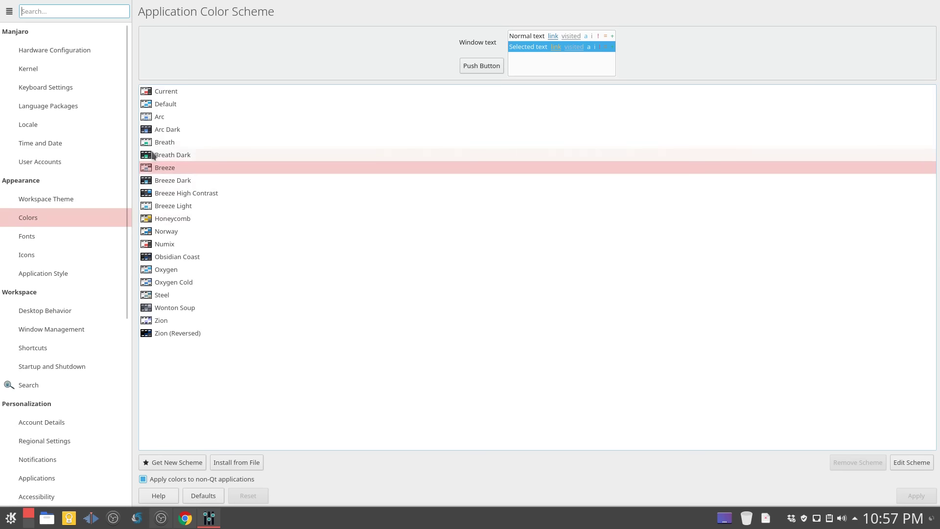
pyautogui.click(149, 120)
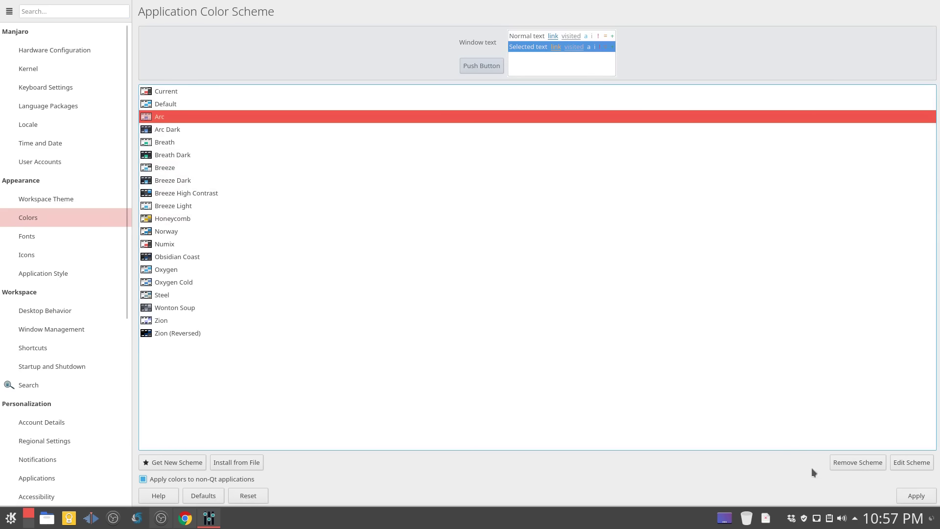
pyautogui.click(917, 504)
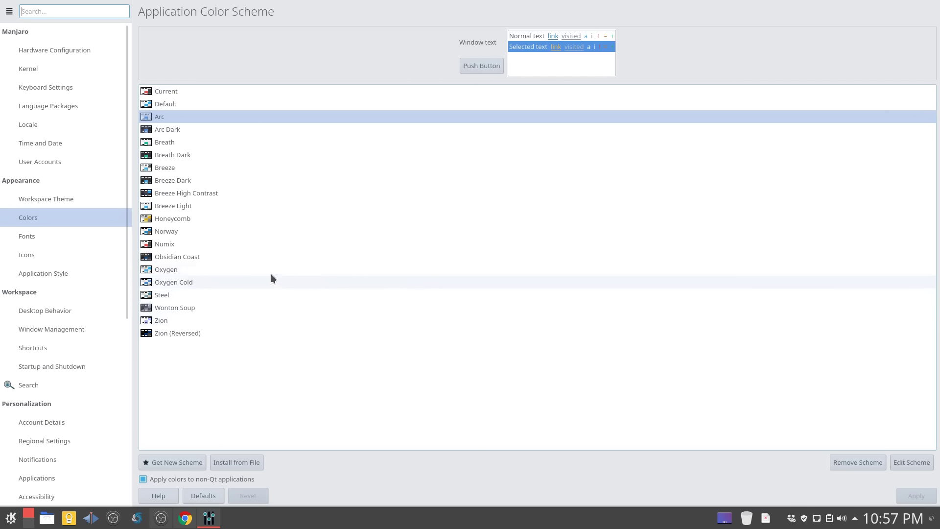
# - View the font settings briefly, and apply Flat-Remix as the icon theme
pyautogui.click(43, 236)
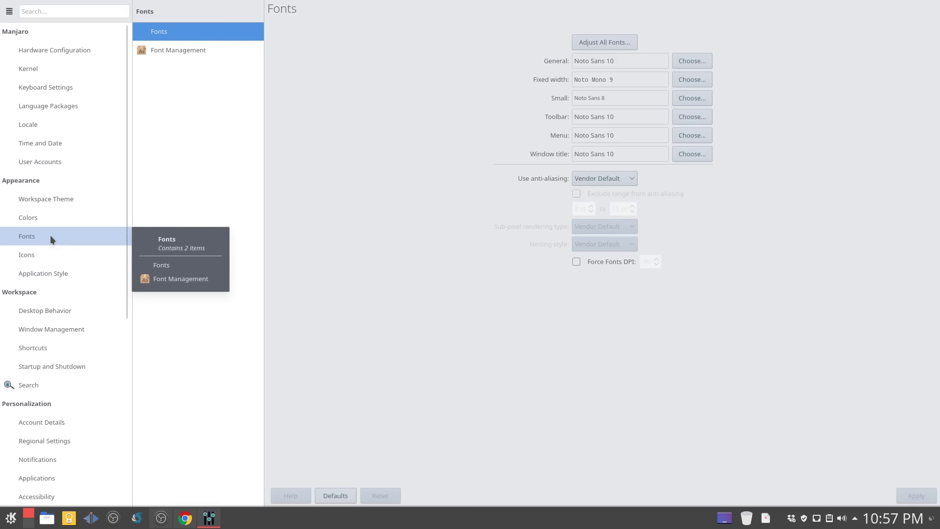
pyautogui.click(37, 253)
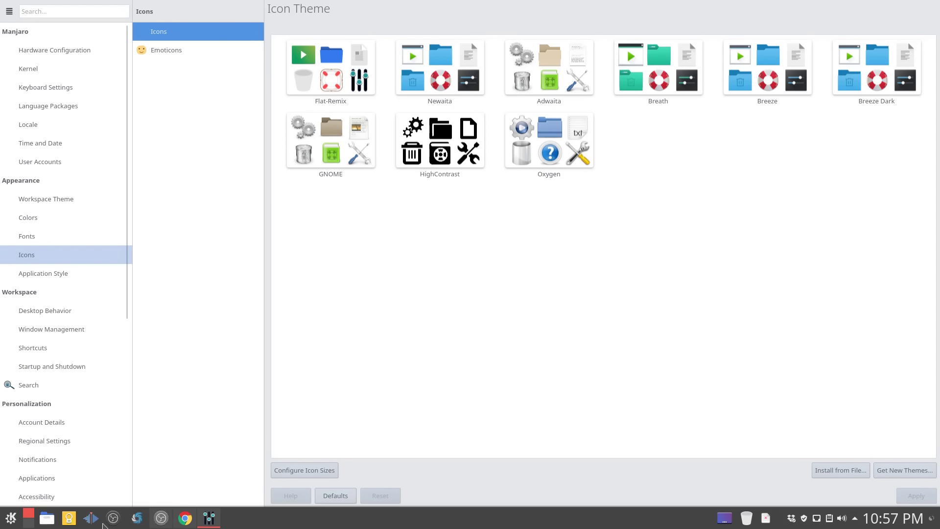
pyautogui.click(331, 74)
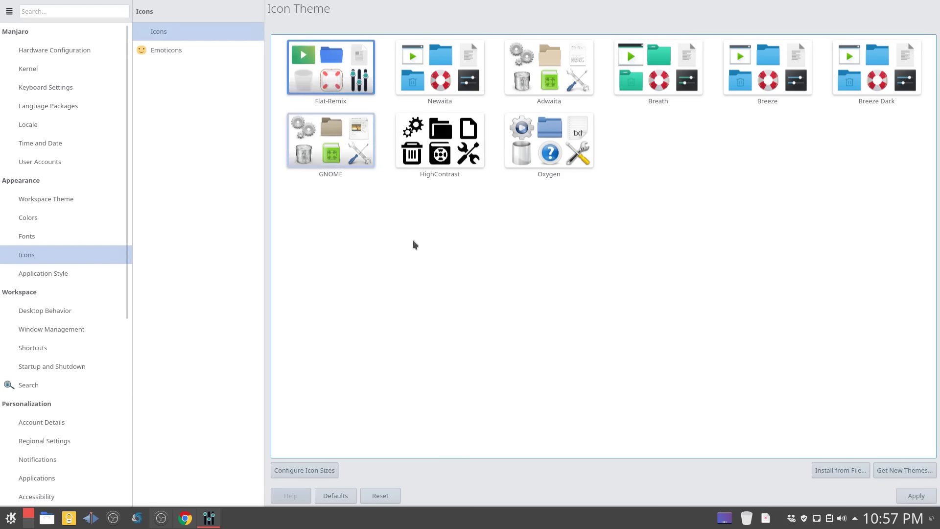
pyautogui.click(912, 496)
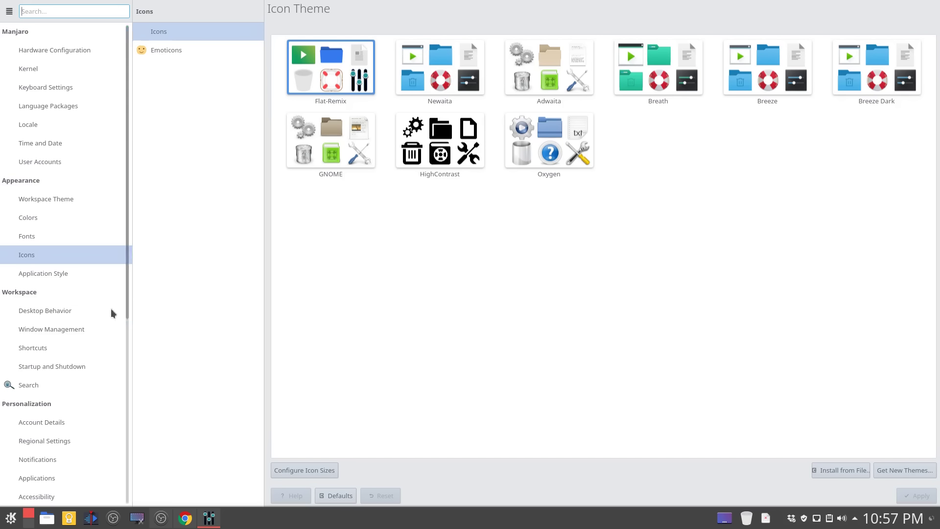
# - Set the workspace click behavior to double-click for opening files and folders, and apply it
pyautogui.moveTo(41, 319)
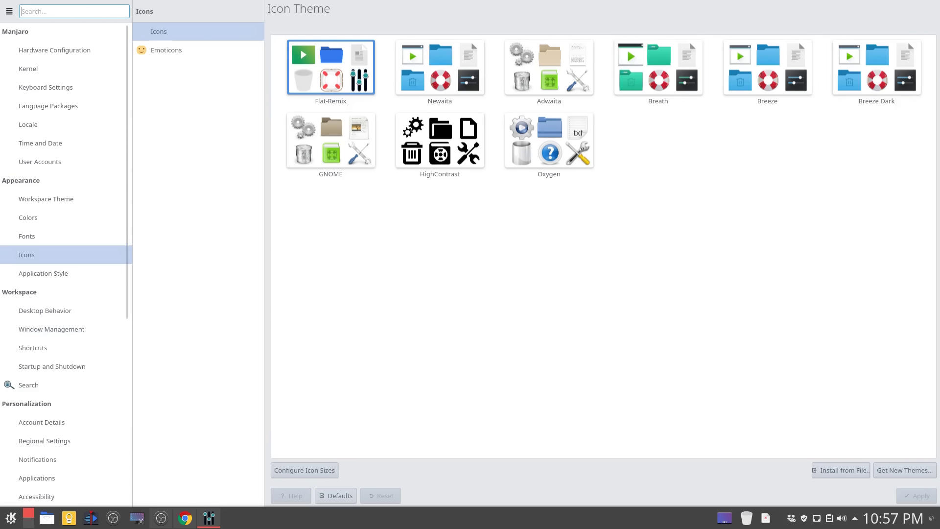
pyautogui.hotkey('alt', 'Tab')
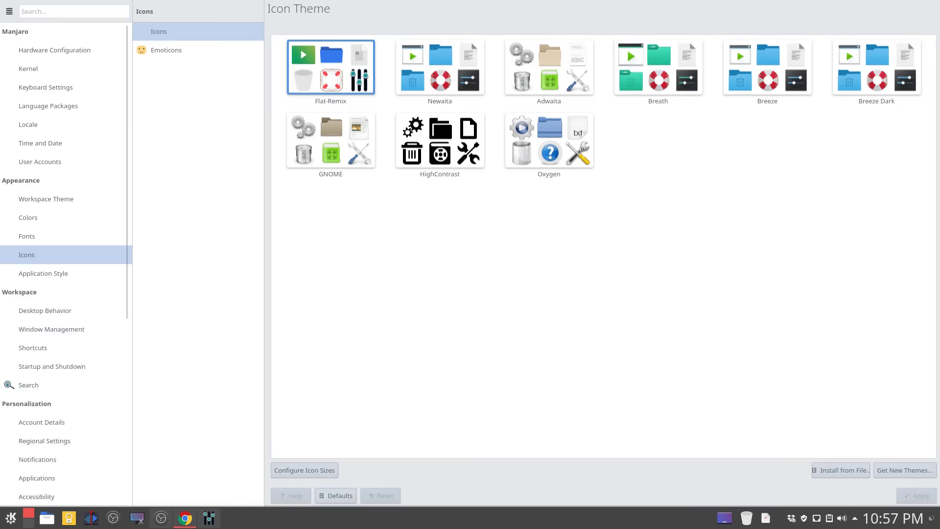
pyautogui.click(29, 311)
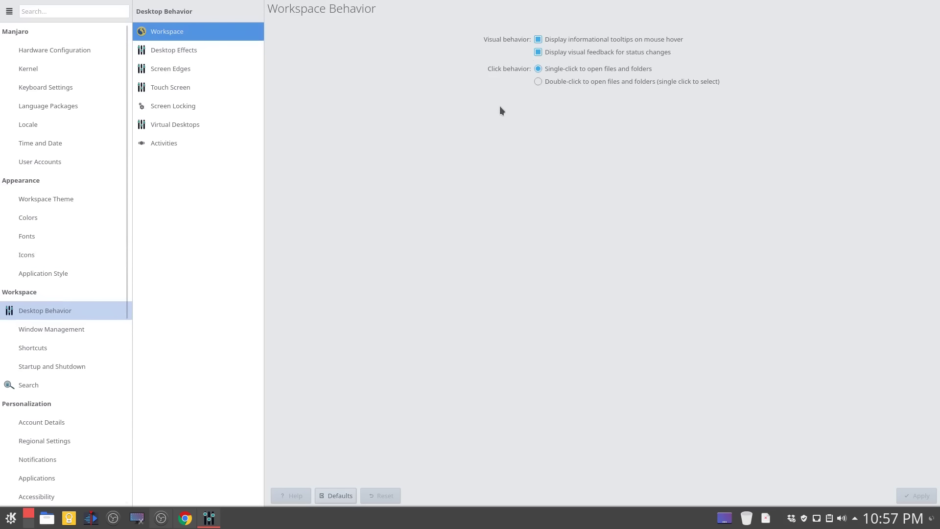
pyautogui.click(539, 82)
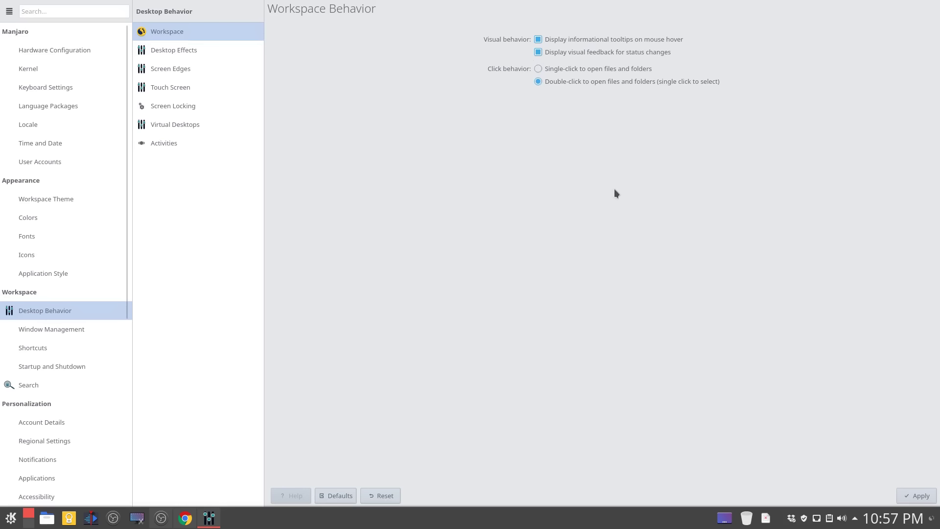
pyautogui.click(912, 498)
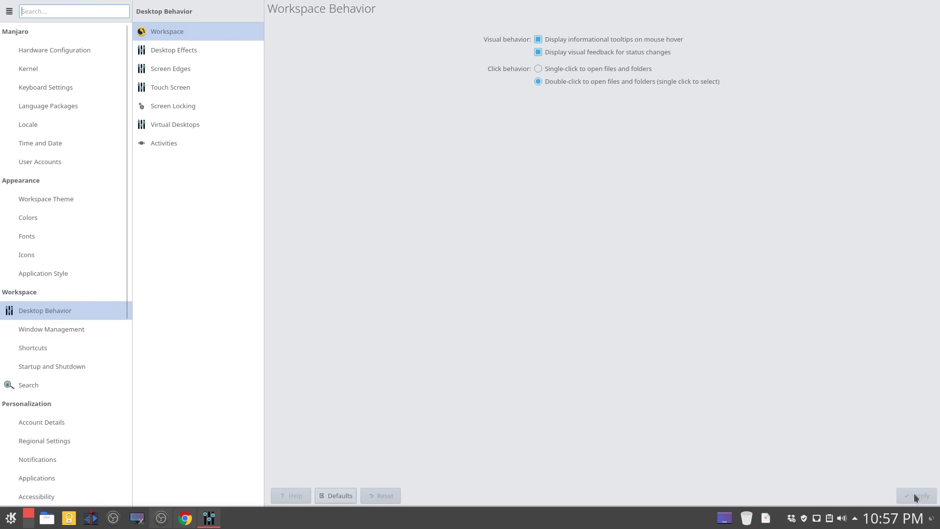
# - Test the double-click behavior in the file manager by opening Downloads, selecting the gimp_scripts-2.10 folder, and returning to Home
pyautogui.press('super+f')
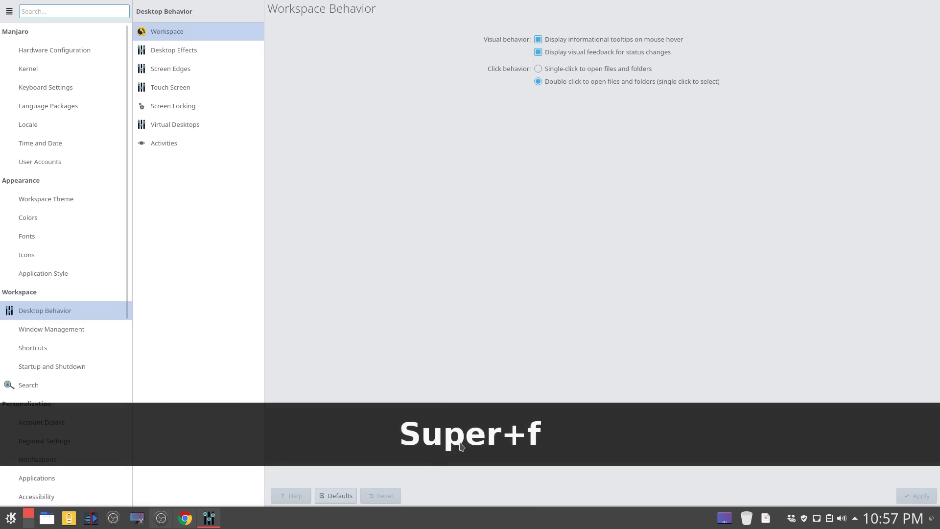
pyautogui.moveTo(212, 12); pyautogui.dragTo(528, 77)
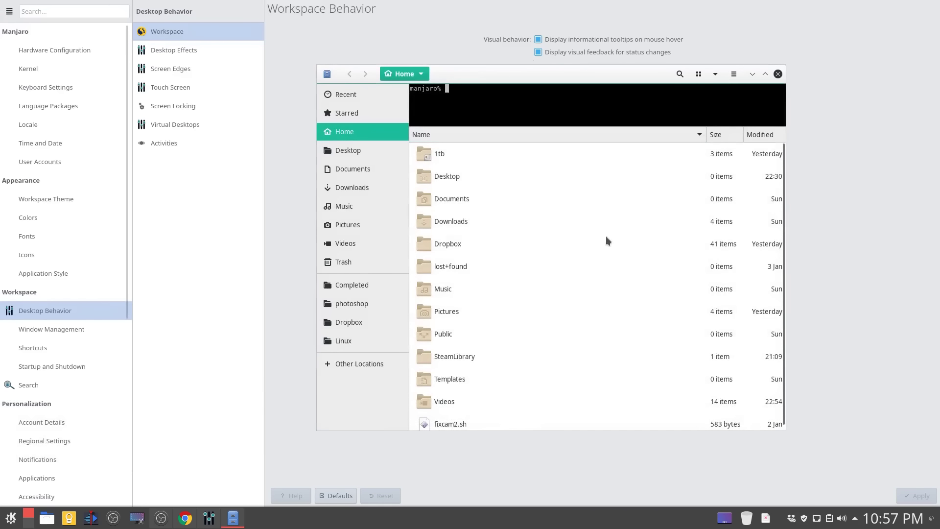
pyautogui.doubleClick(466, 216)
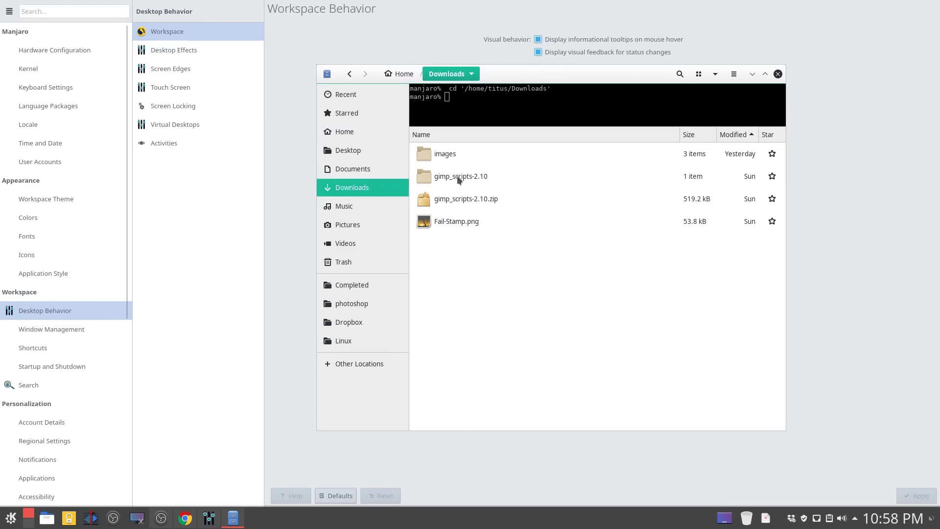
pyautogui.click(458, 179)
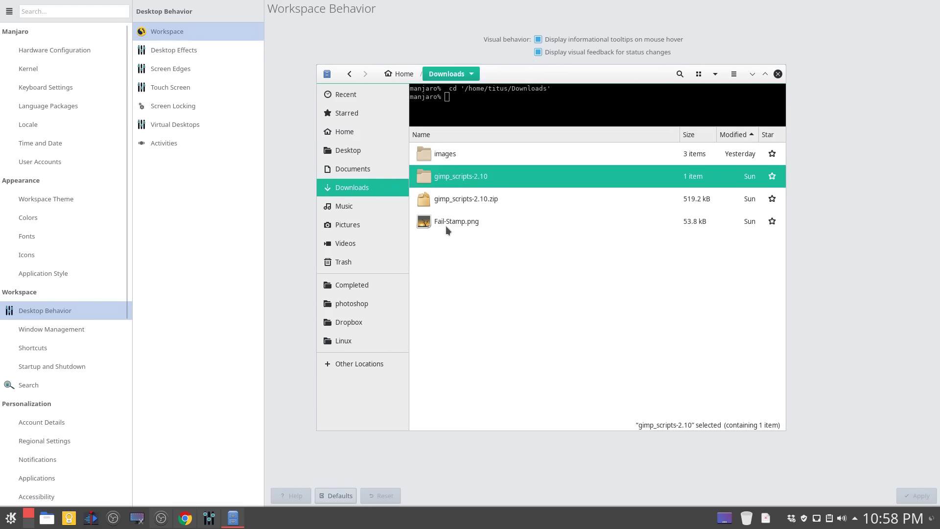
pyautogui.click(401, 73)
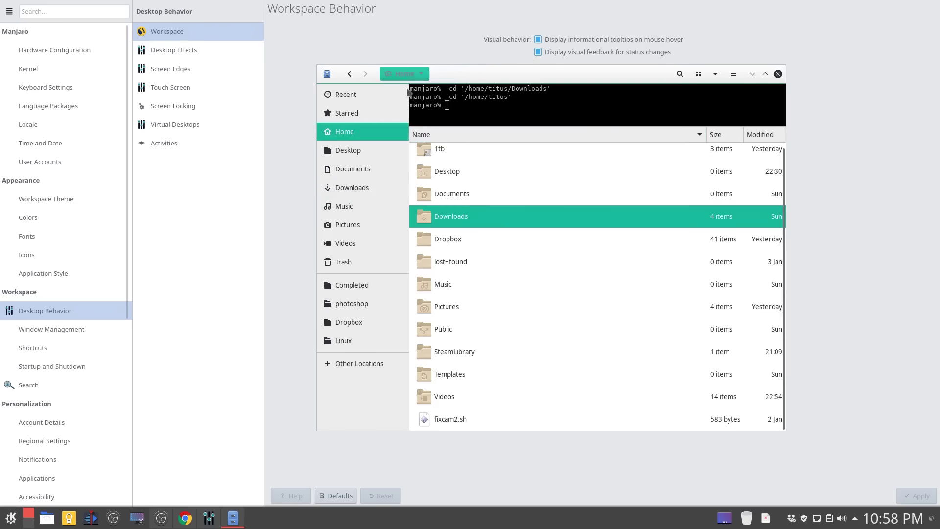
# - Close the file manager, and add Steam from the Games category as an application launcher in the global keyboard shortcuts
pyautogui.click(778, 74)
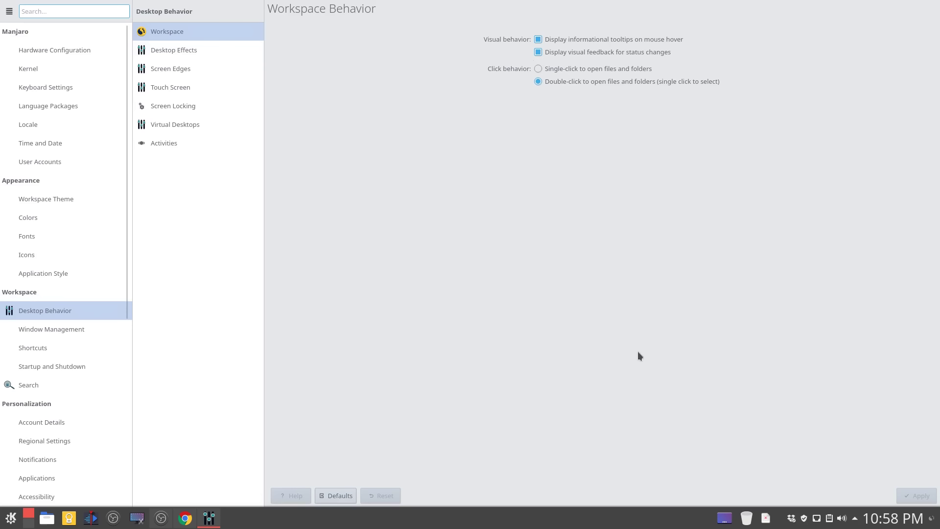
pyautogui.click(39, 352)
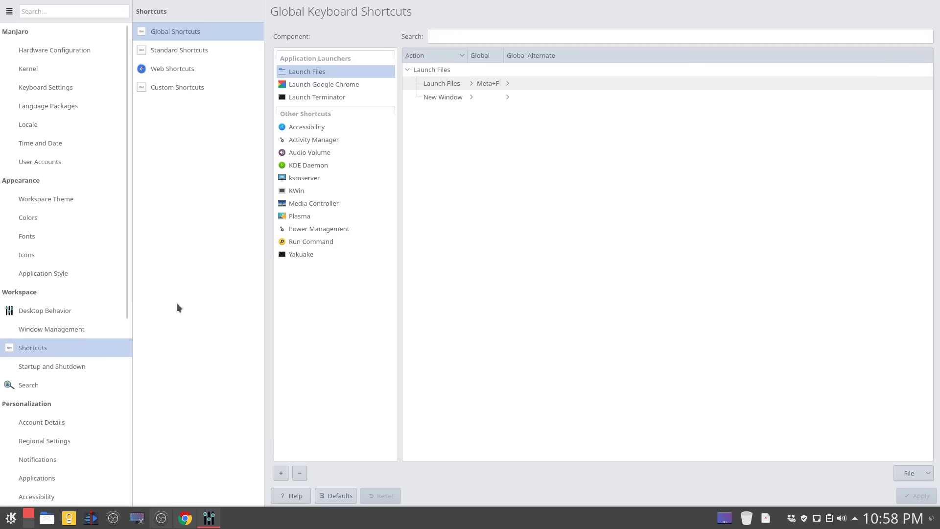
pyautogui.click(163, 87)
pyautogui.click(172, 33)
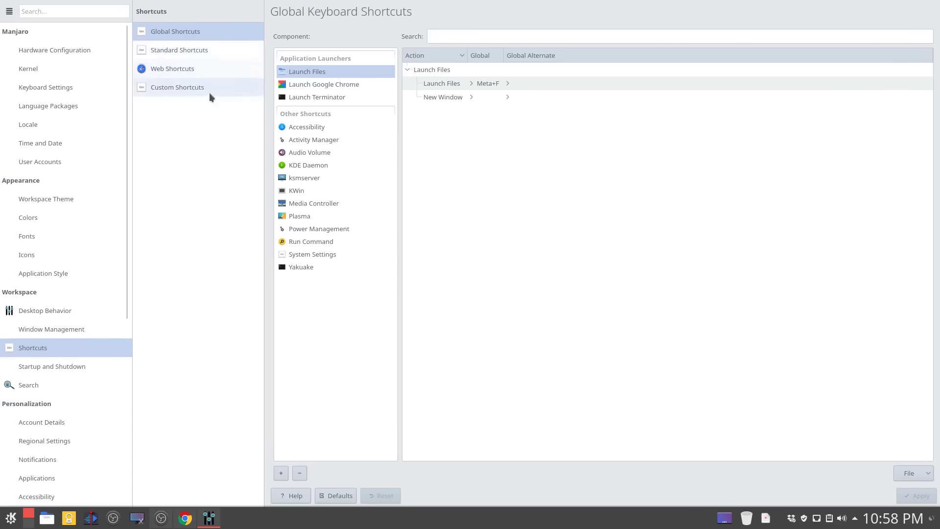
pyautogui.click(281, 473)
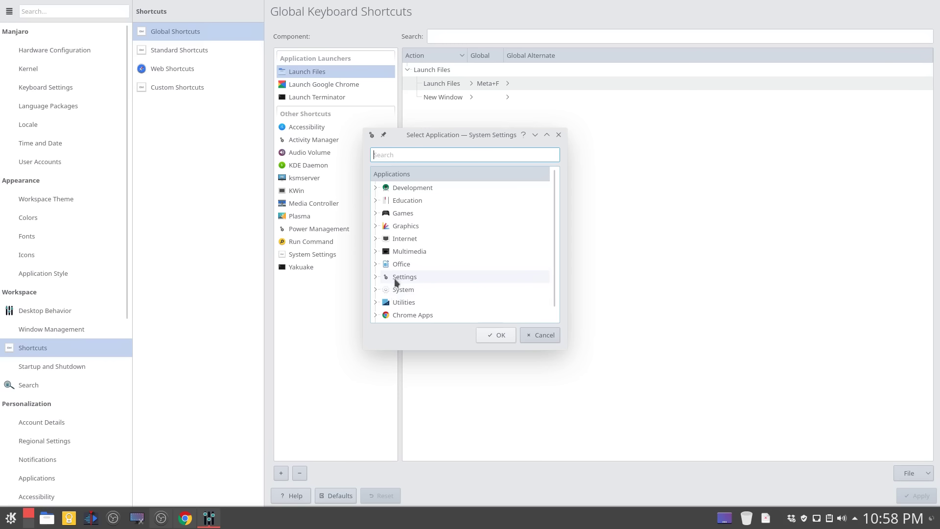
pyautogui.click(375, 213)
pyautogui.click(396, 228)
pyautogui.click(408, 227)
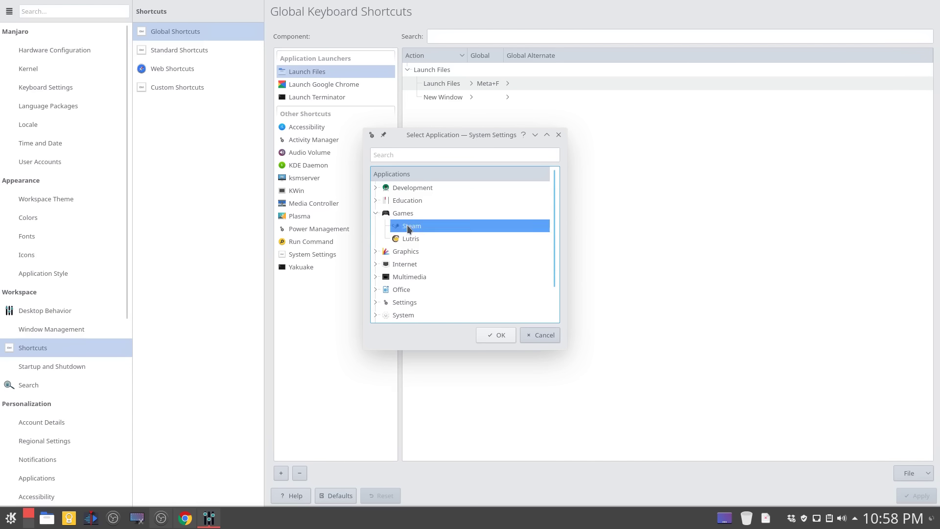
pyautogui.click(497, 335)
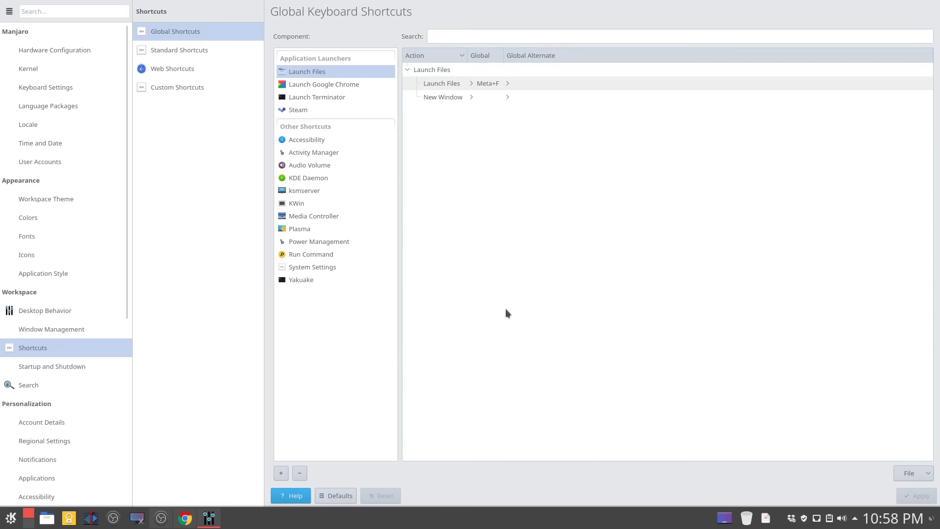
# - Assign Meta+Shift+S as the custom global shortcut for Launch Steam, apply it, and test the shortcut
pyautogui.click(299, 110)
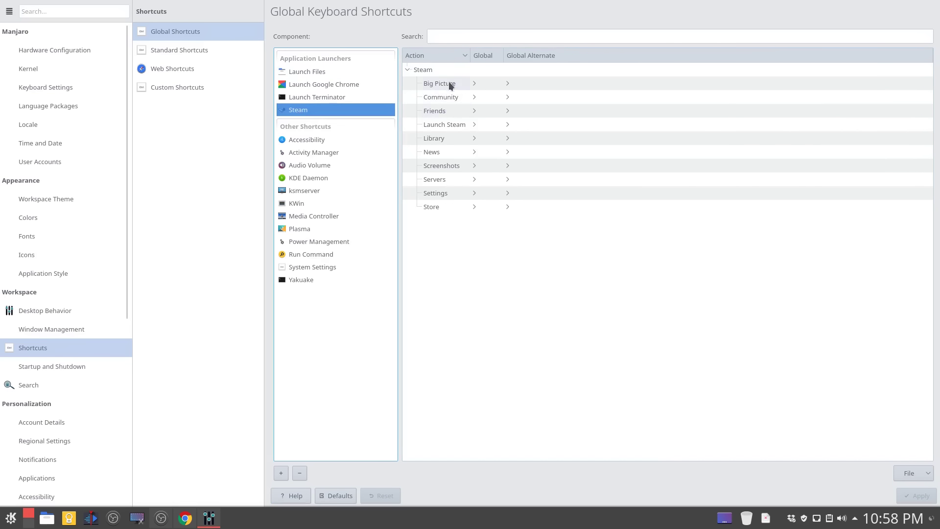
pyautogui.click(487, 124)
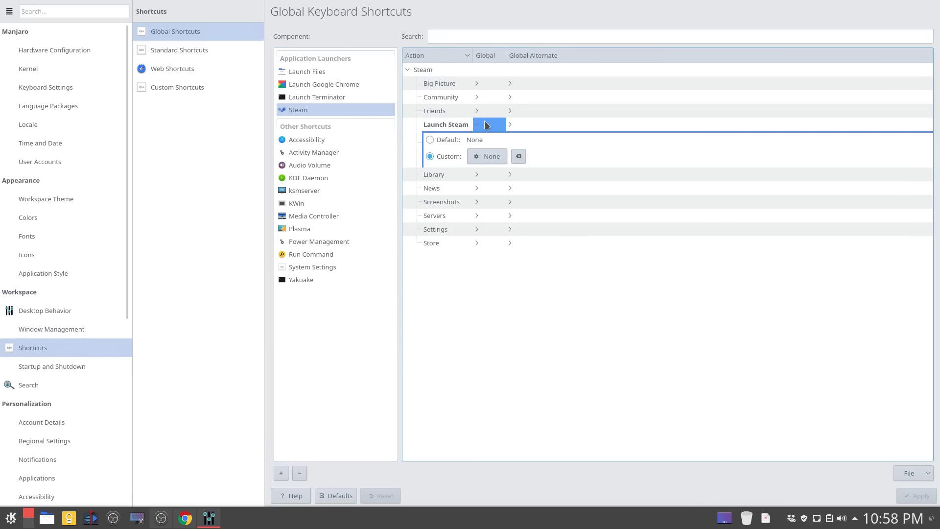
pyautogui.press('super+s')
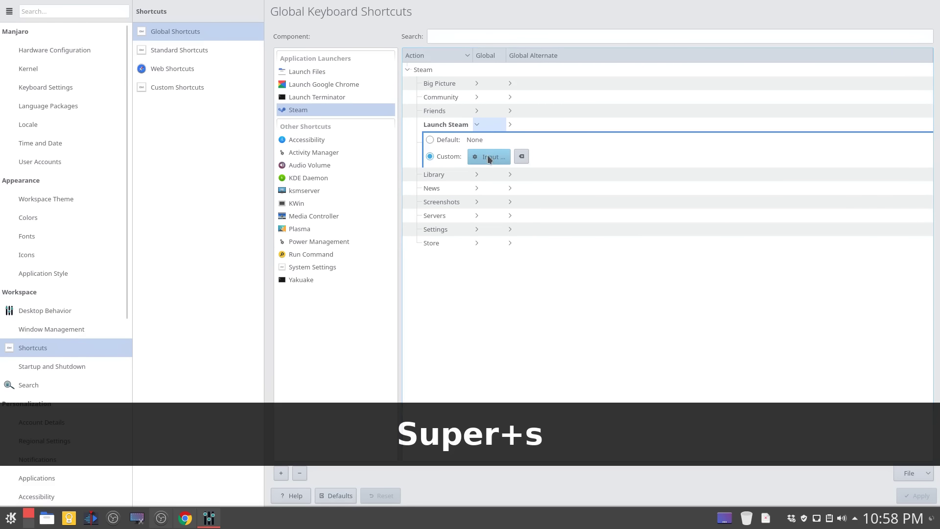
pyautogui.press('super+shift+s')
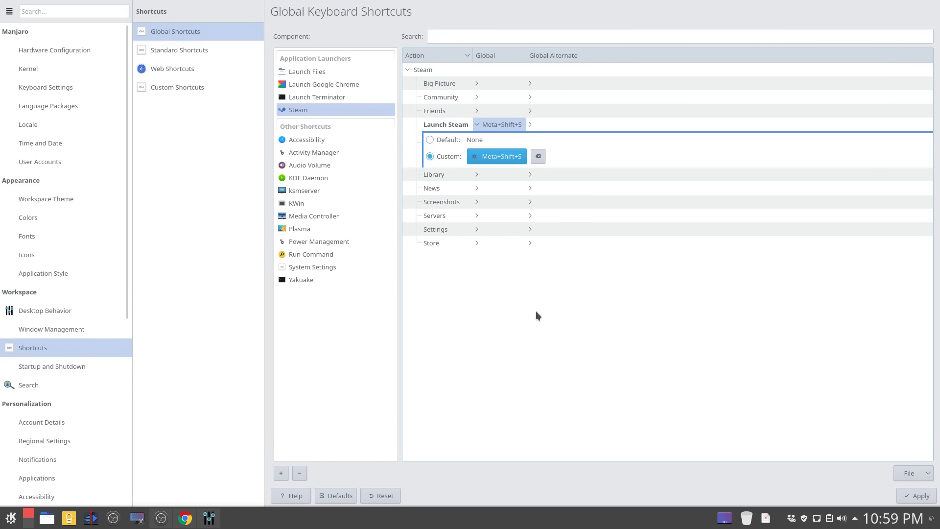
pyautogui.click(923, 496)
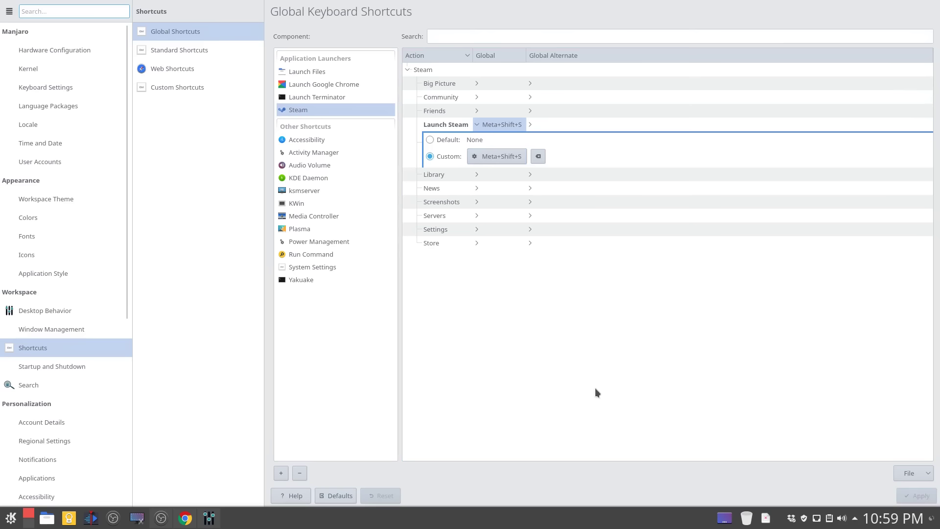
pyautogui.press('super+shift+s')
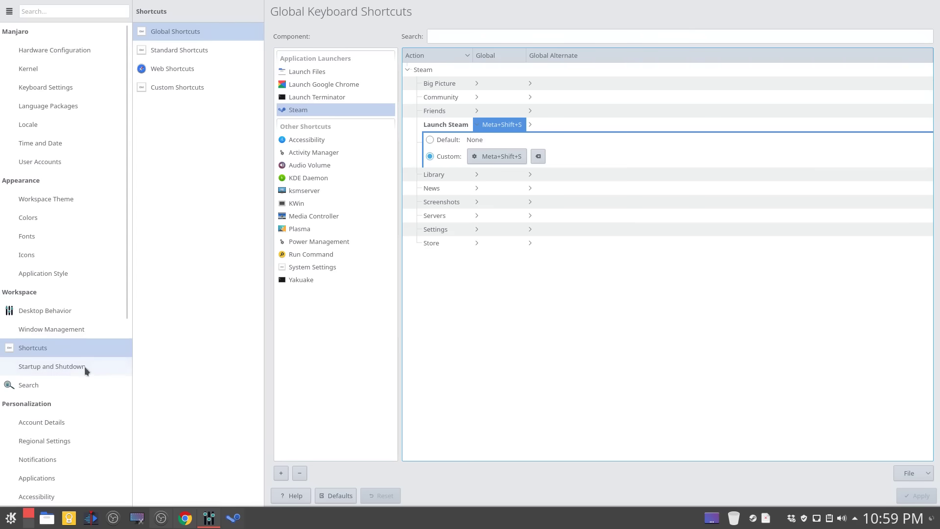
# - Disable Yakuake in the automatically started applications under the startup and shutdown settings
pyautogui.click(69, 366)
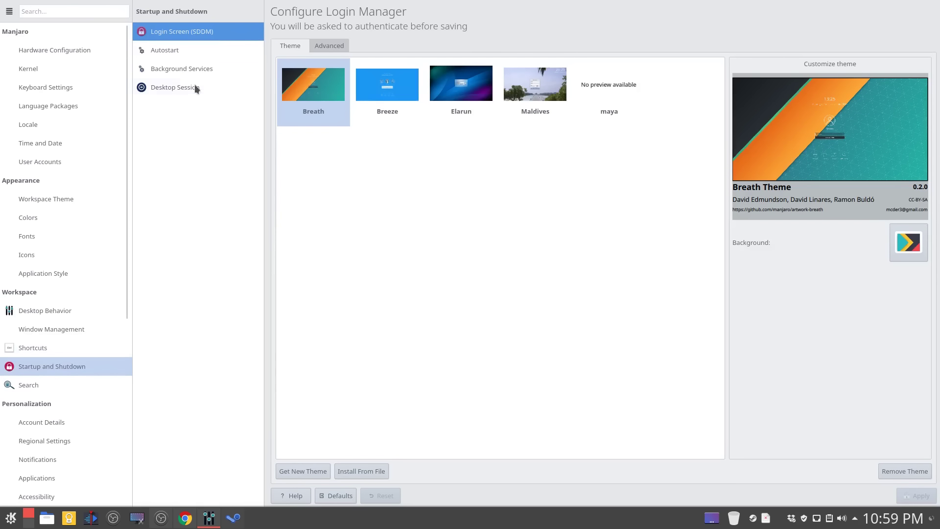
pyautogui.click(168, 48)
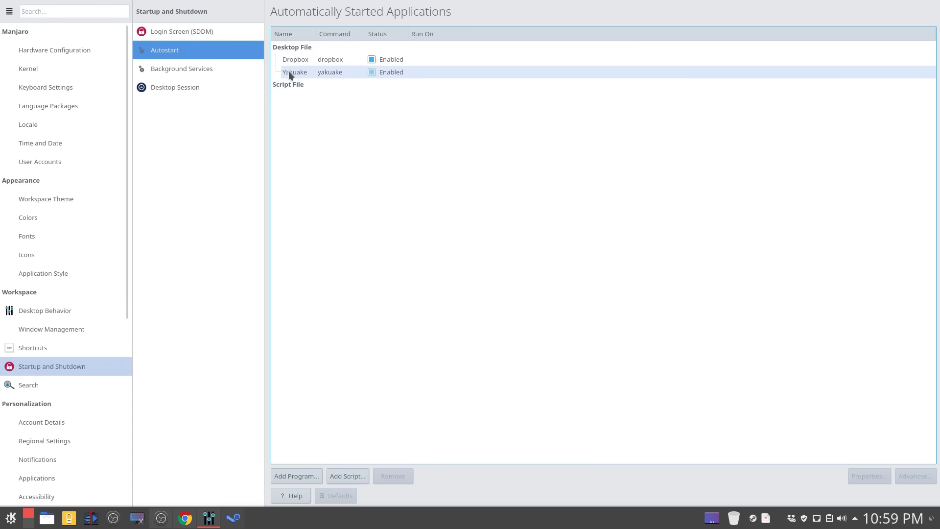
pyautogui.click(371, 73)
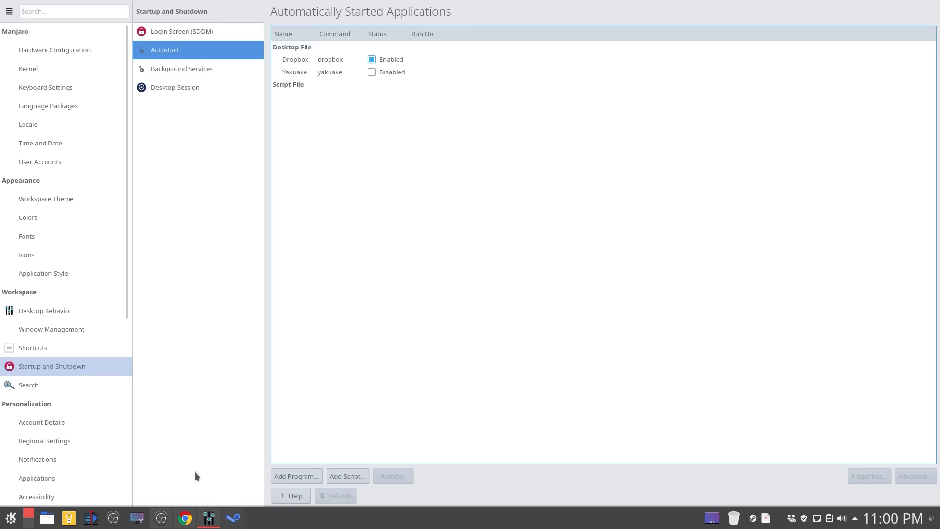
# - Examine the background services and the monitor configuration, and close the settings window
pyautogui.click(189, 73)
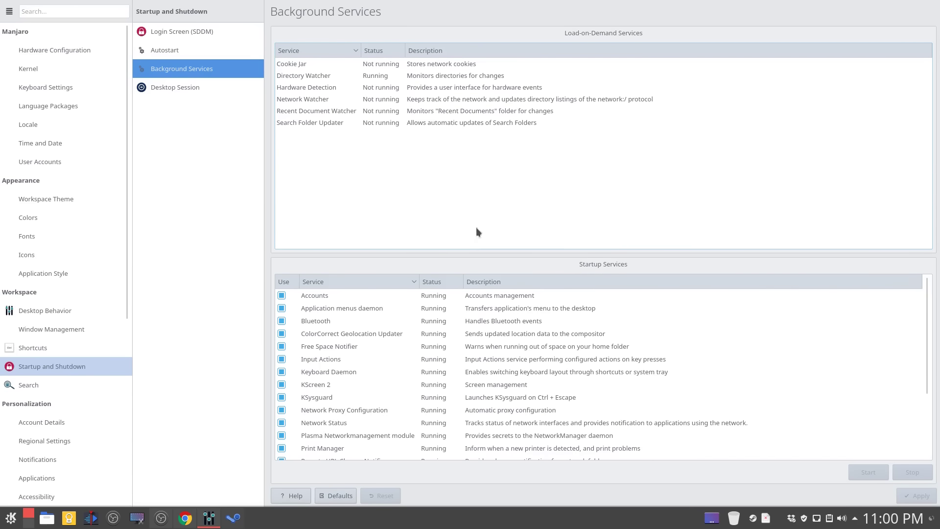
pyautogui.scroll(-5, 72, 330)
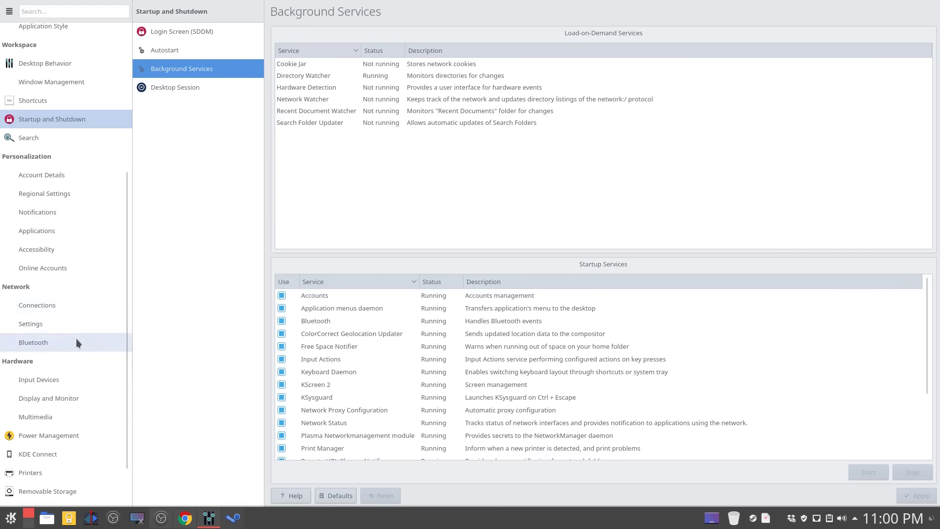
pyautogui.scroll(-1, 75, 244)
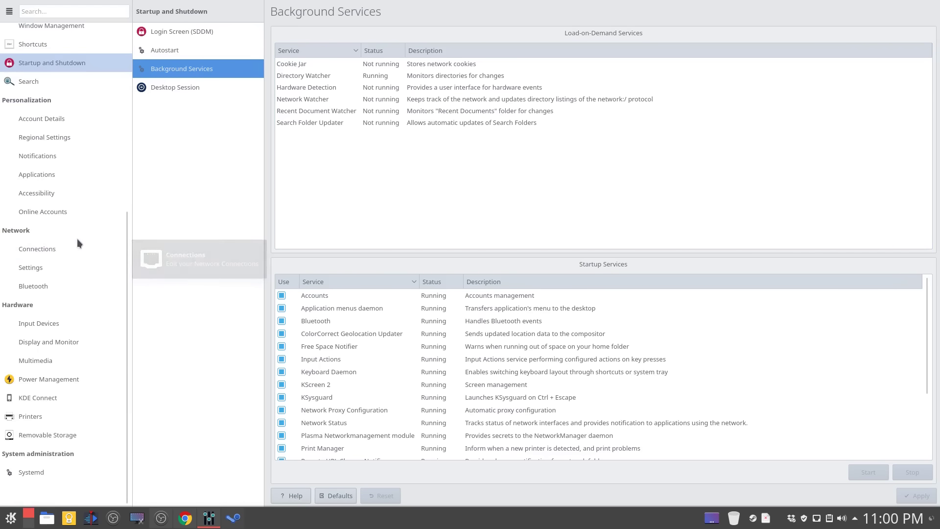
pyautogui.click(49, 342)
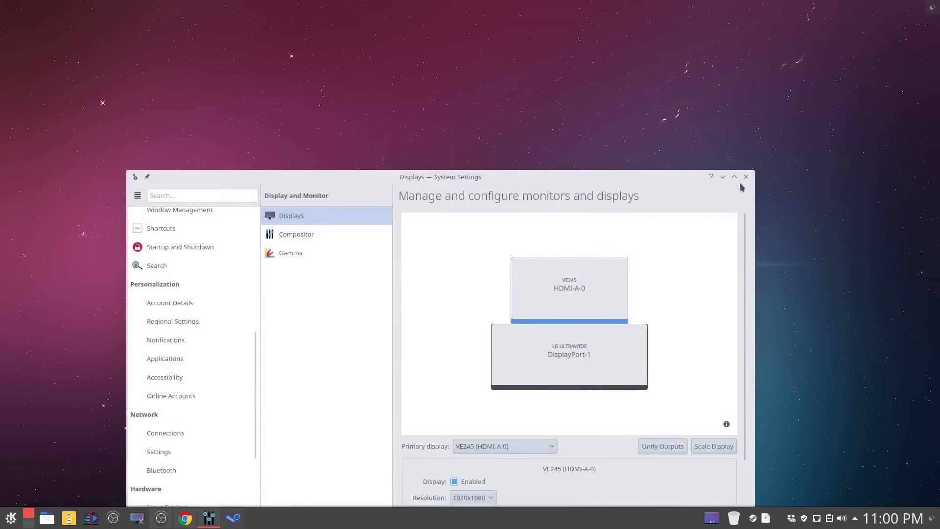
pyautogui.click(740, 181)
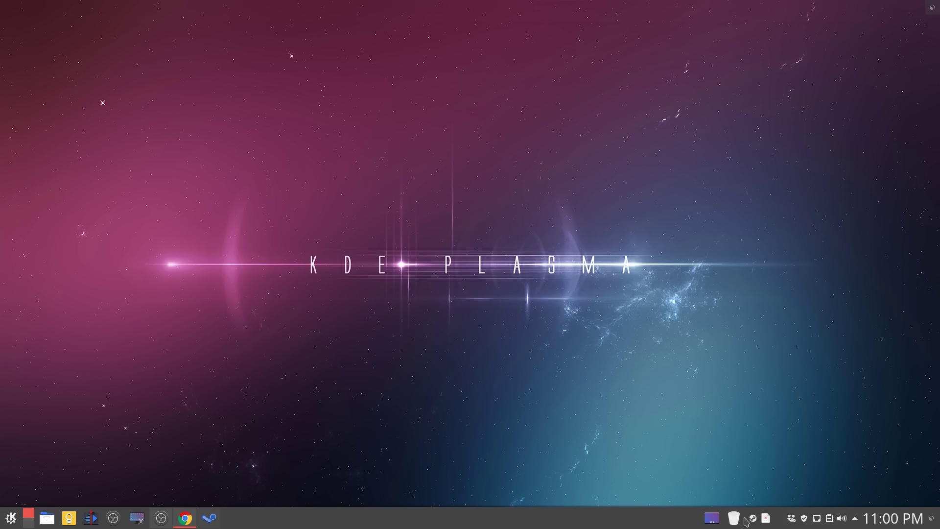
# - Open the list of available widgets from the panel options
pyautogui.rightClick(632, 520)
pyautogui.moveTo(642, 524)
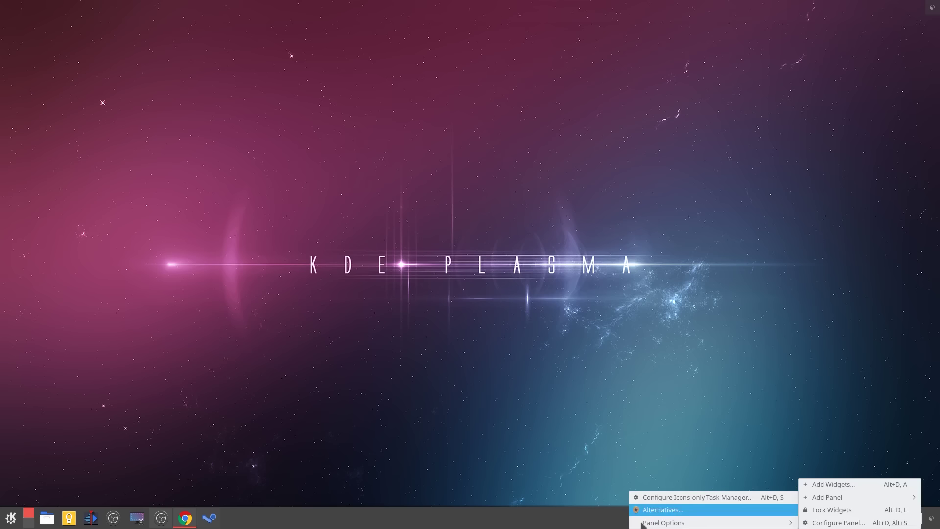
pyautogui.moveTo(828, 498)
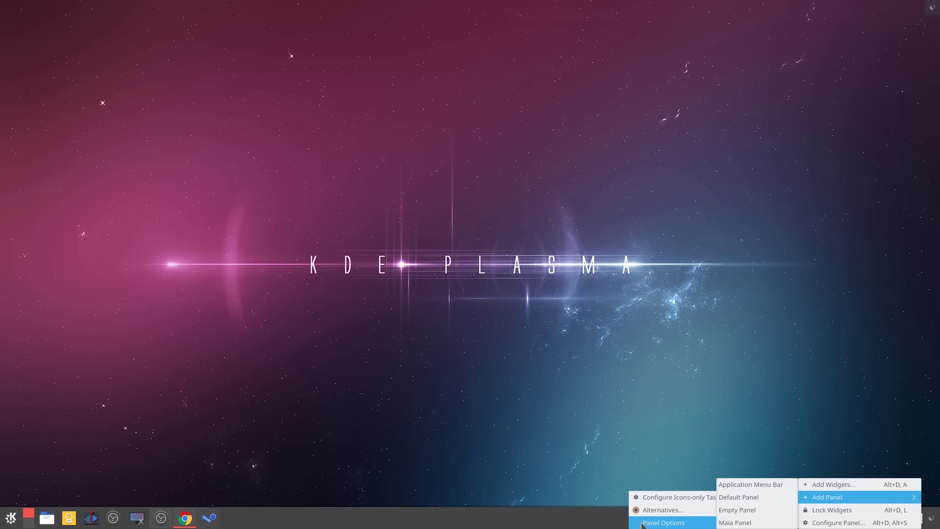
pyautogui.click(832, 484)
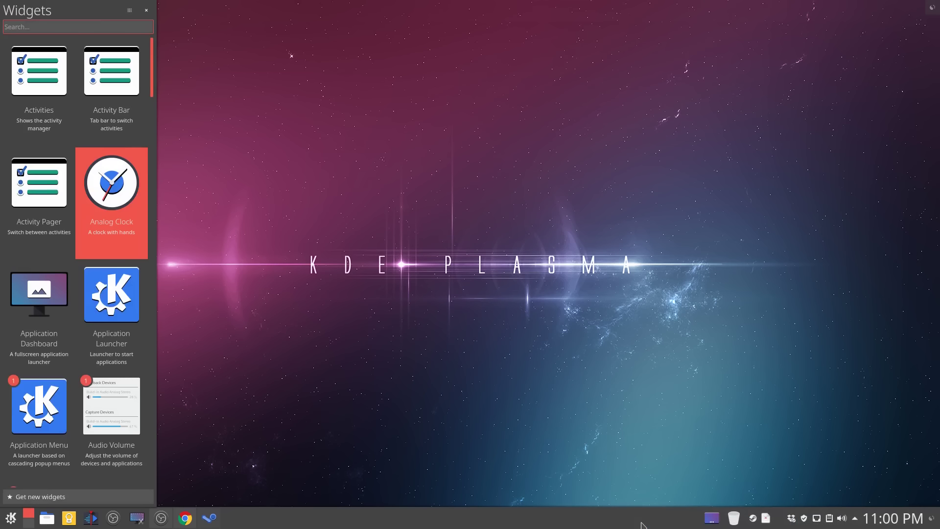
pyautogui.scroll(-1, 112, 294)
pyautogui.scroll(1, 111, 294)
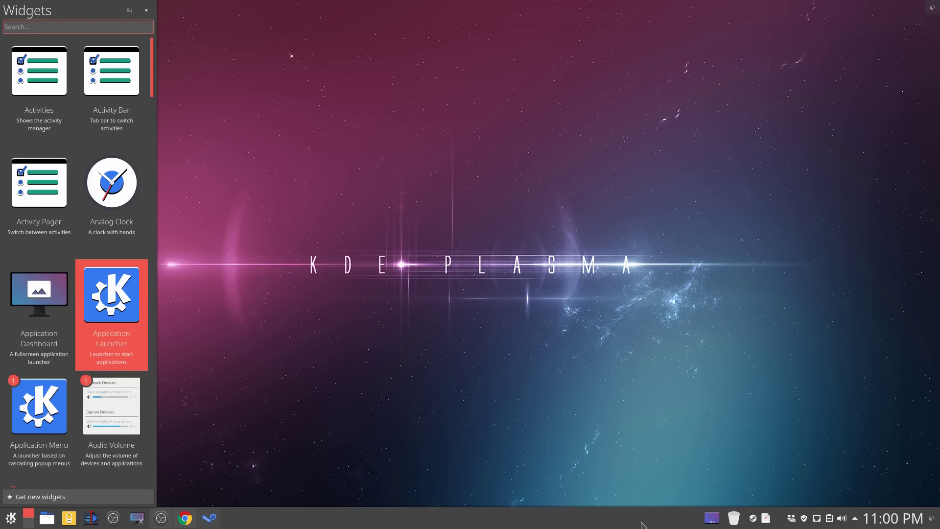
# - Place the Calculator and Clipboard widgets on the desktop, opening and closing each to try it out
pyautogui.scroll(-5, 39, 255)
pyautogui.moveTo(111, 247); pyautogui.dragTo(487, 172)
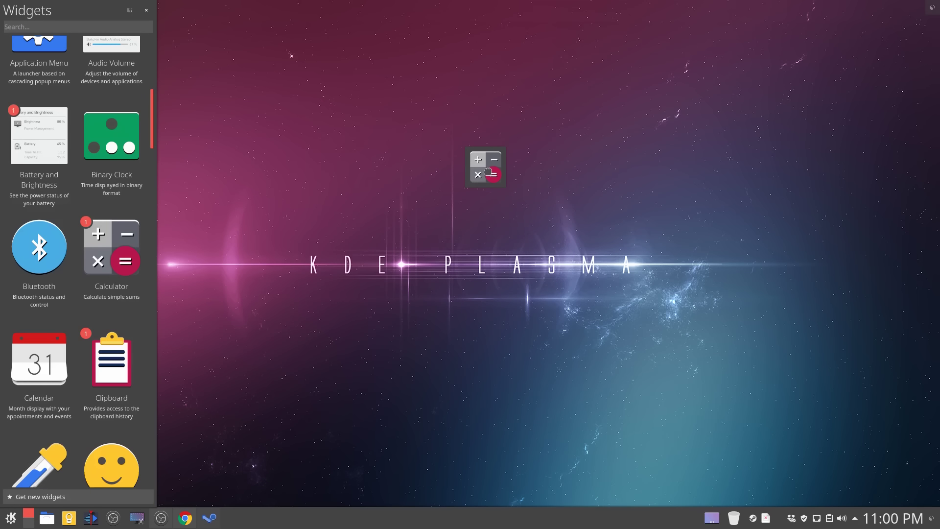
pyautogui.click(488, 172)
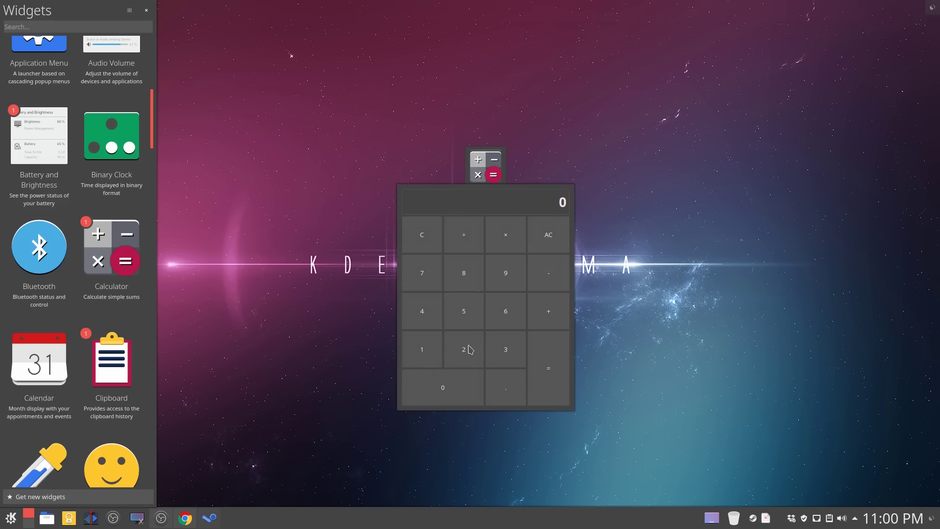
pyautogui.press('Escape')
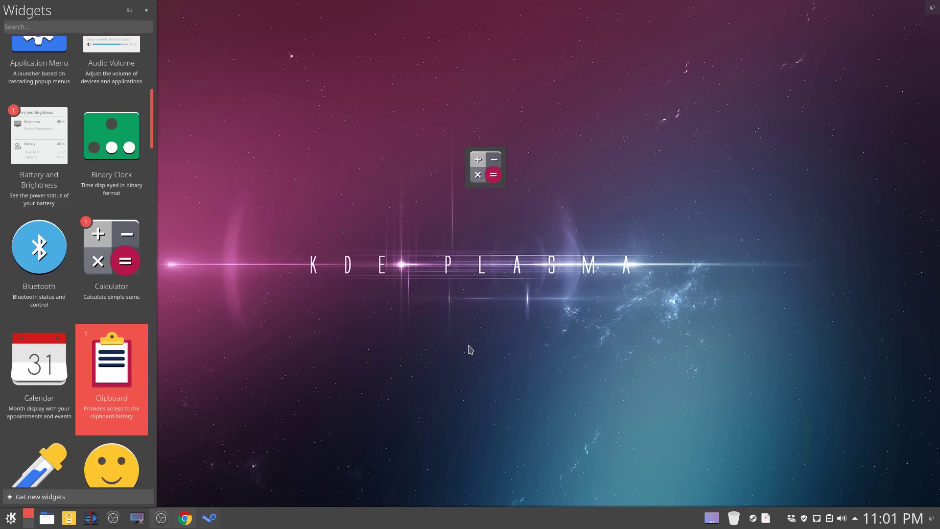
pyautogui.moveTo(111, 362); pyautogui.dragTo(771, 186)
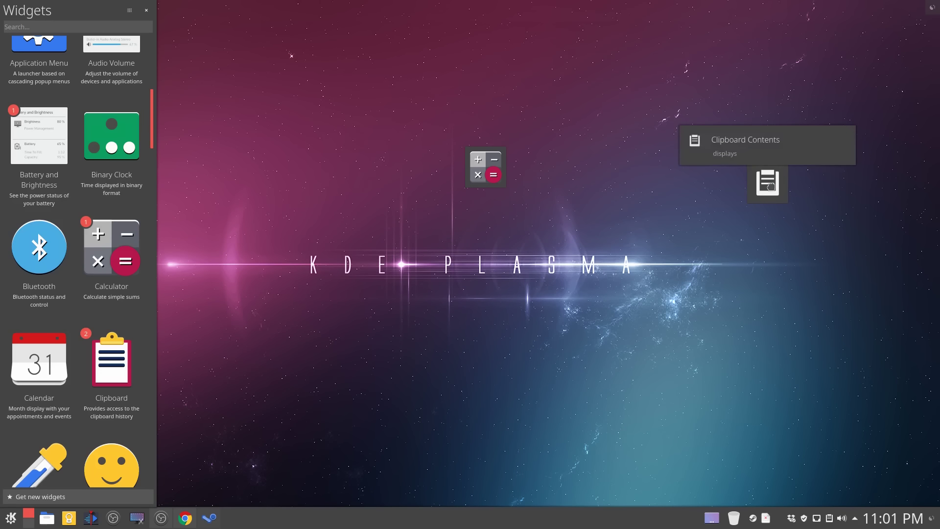
pyautogui.click(770, 185)
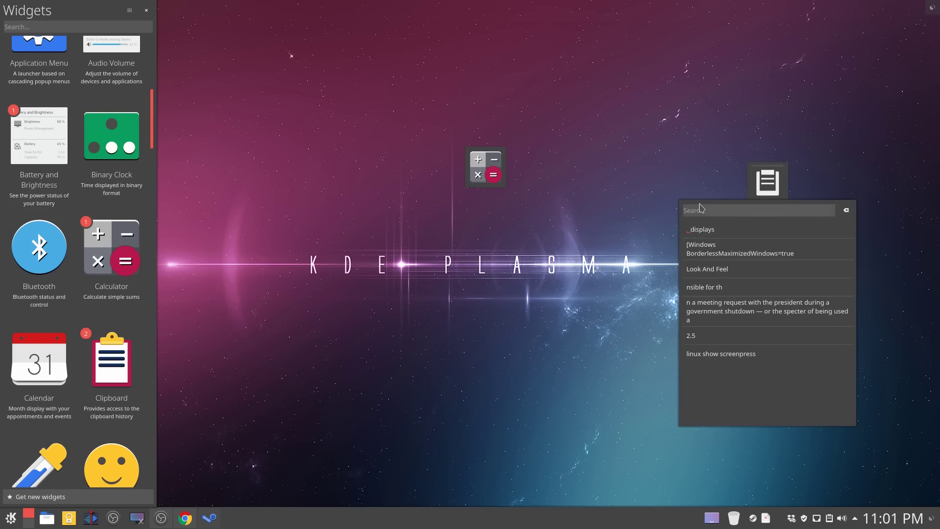
pyautogui.press('Escape')
# - Remove the Clipboard and Calculator widgets from the desktop
pyautogui.rightClick(767, 178)
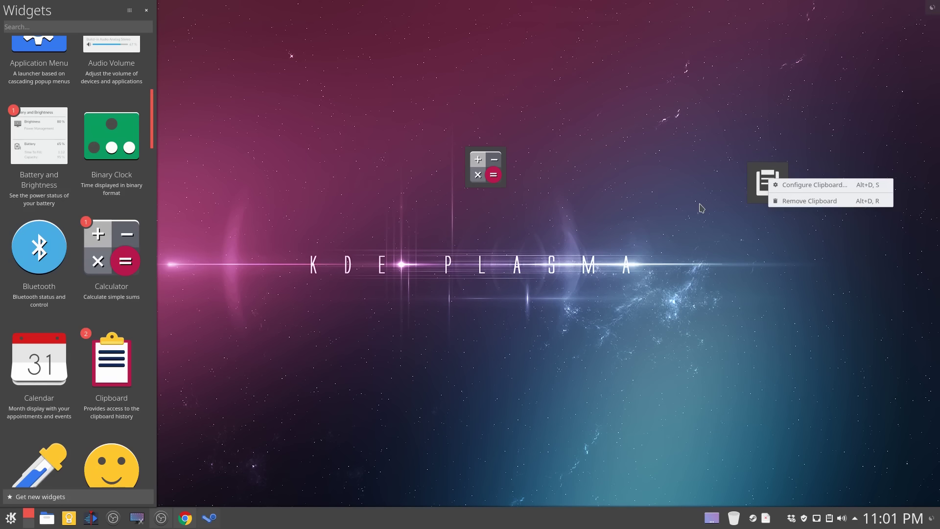
pyautogui.click(794, 202)
pyautogui.rightClick(484, 168)
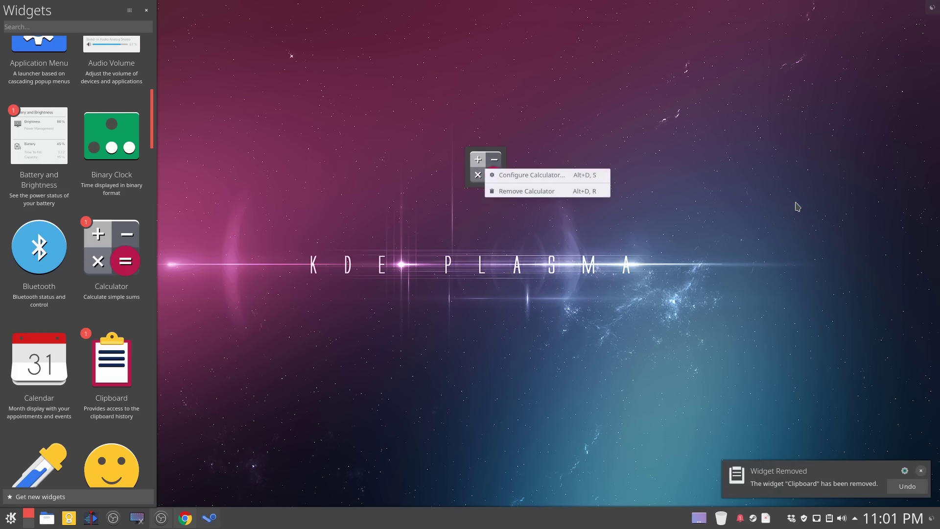
pyautogui.click(548, 192)
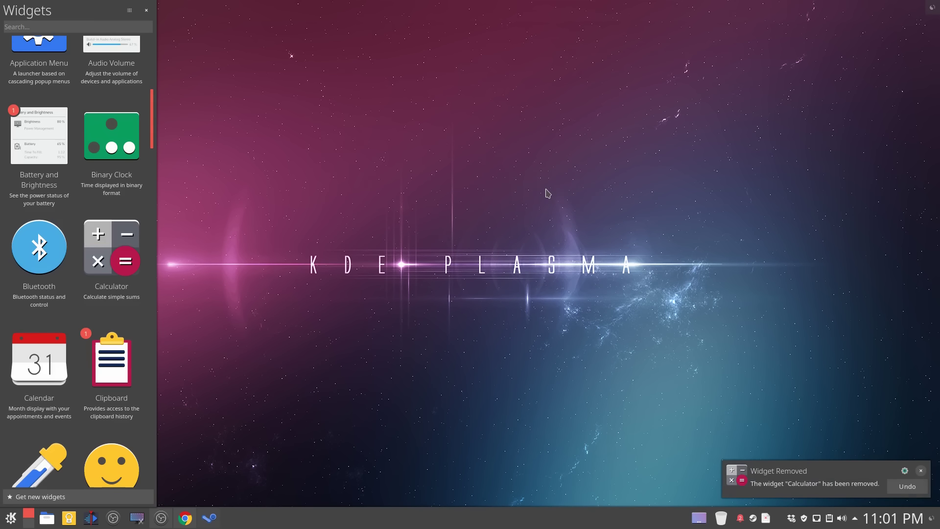
# - Add the Disk Quota widget to the panel, open it to check its content, and dismiss its popup
pyautogui.scroll(-5, 111, 363)
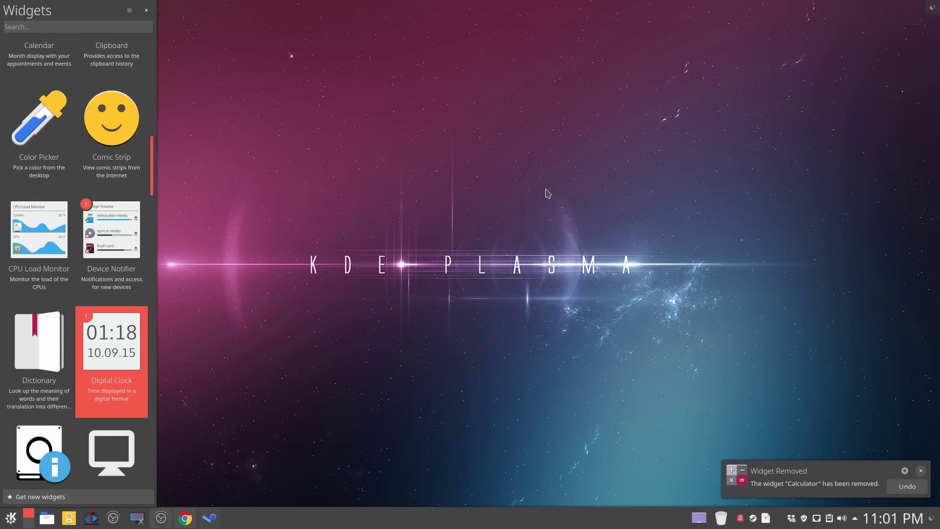
pyautogui.moveTo(112, 343); pyautogui.dragTo(664, 523)
pyautogui.click(667, 521)
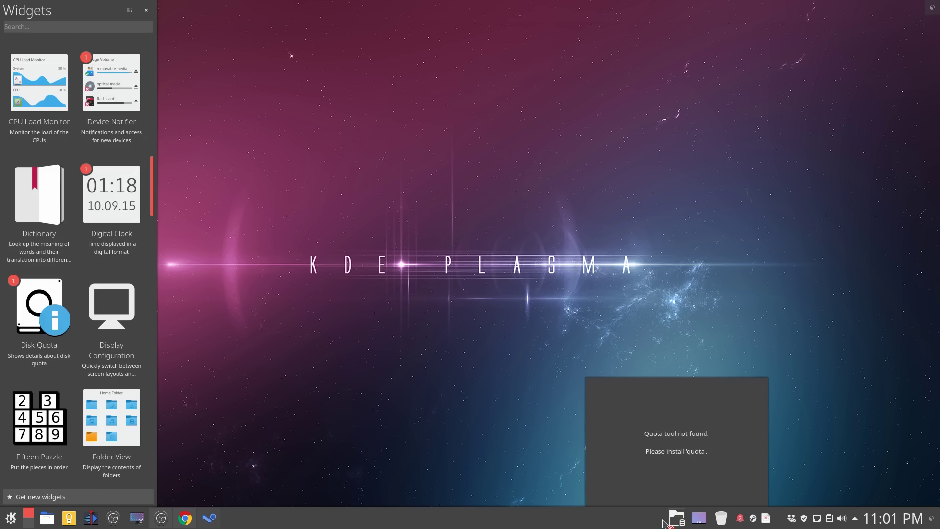
pyautogui.click(613, 496)
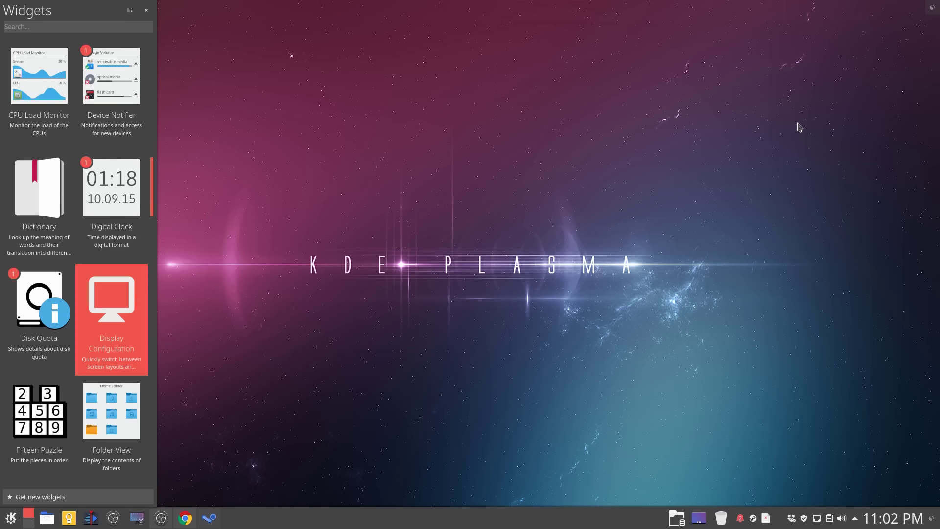
# - Place the Display Configuration widget on the desktop, reposition it, and remove it
pyautogui.moveTo(800, 128); pyautogui.dragTo(689, 97)
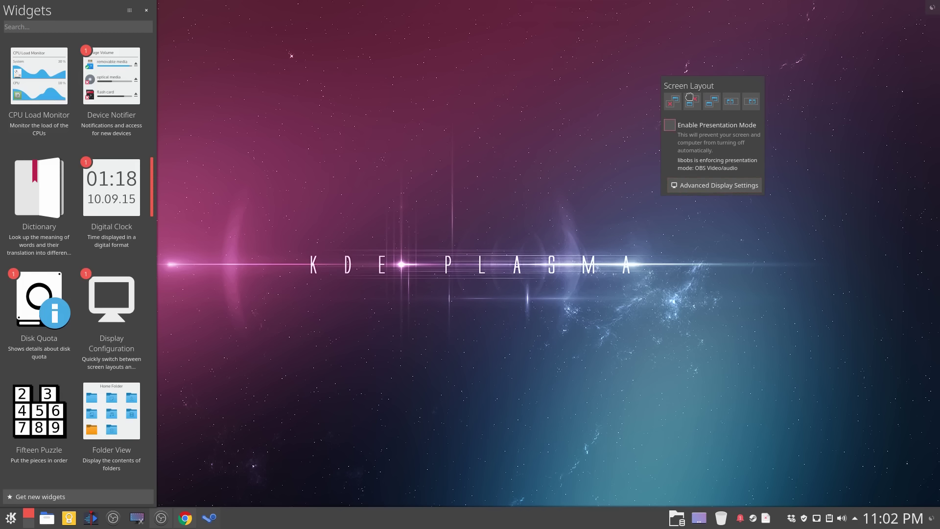
pyautogui.moveTo(701, 84)
pyautogui.mouseDown()
pyautogui.moveTo(529, 101)
pyautogui.moveTo(482, 155)
pyautogui.mouseUp()
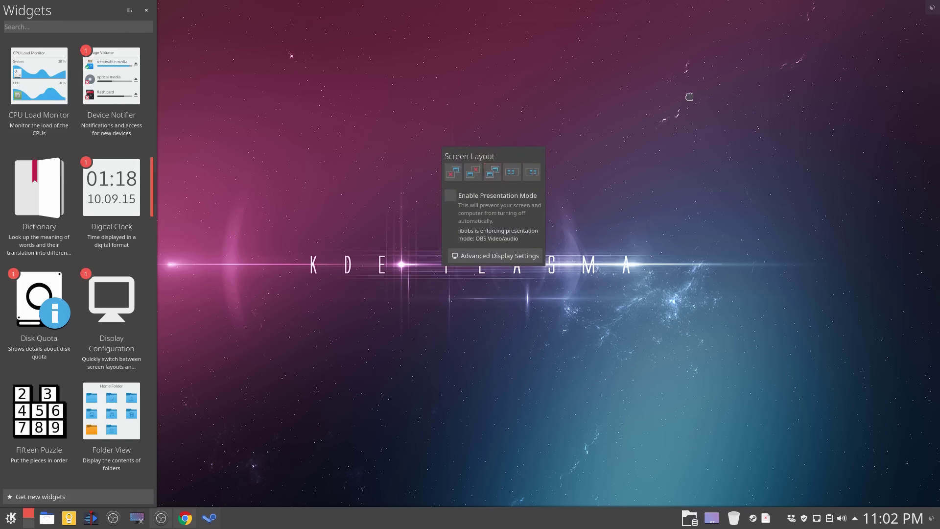
pyautogui.rightClick(482, 154)
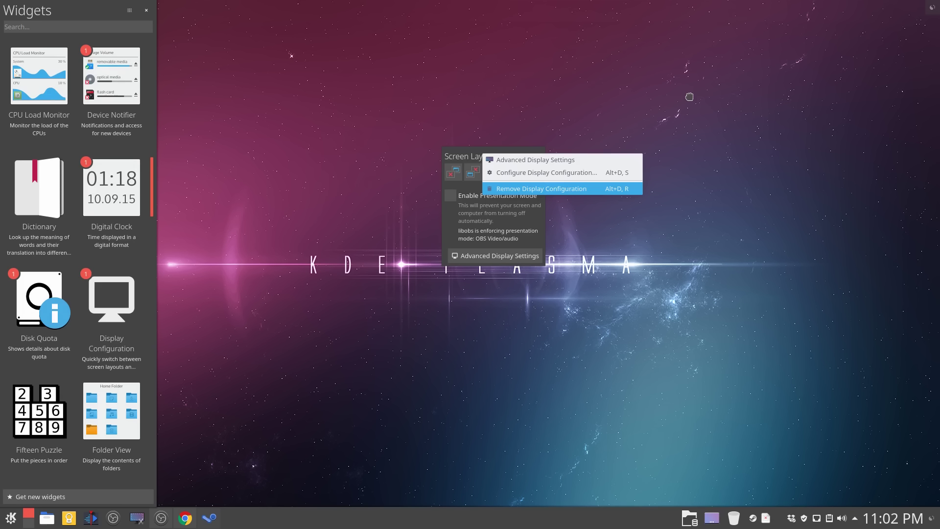
pyautogui.click(533, 189)
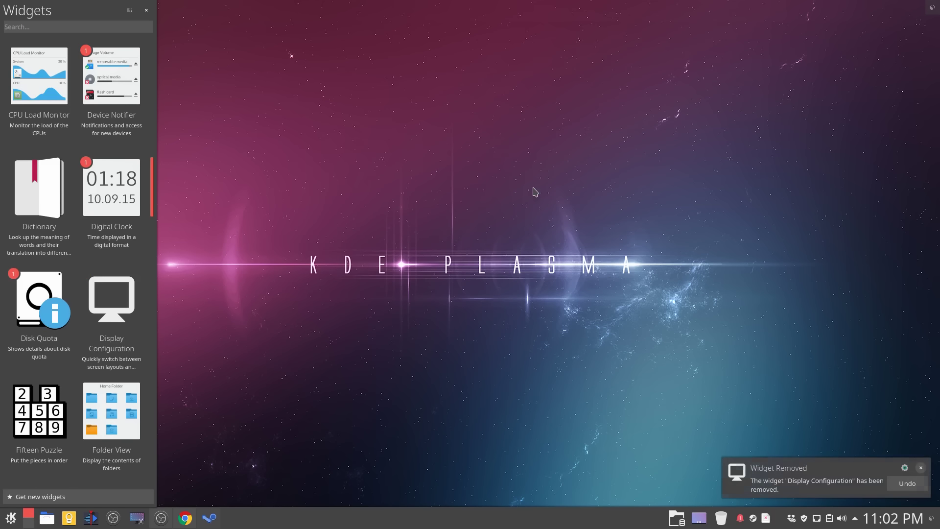
# - Add a Folder View widget to the desktop, set it to show the Home place, and position it in the desktop's upper-right area
pyautogui.moveTo(112, 412); pyautogui.dragTo(539, 113)
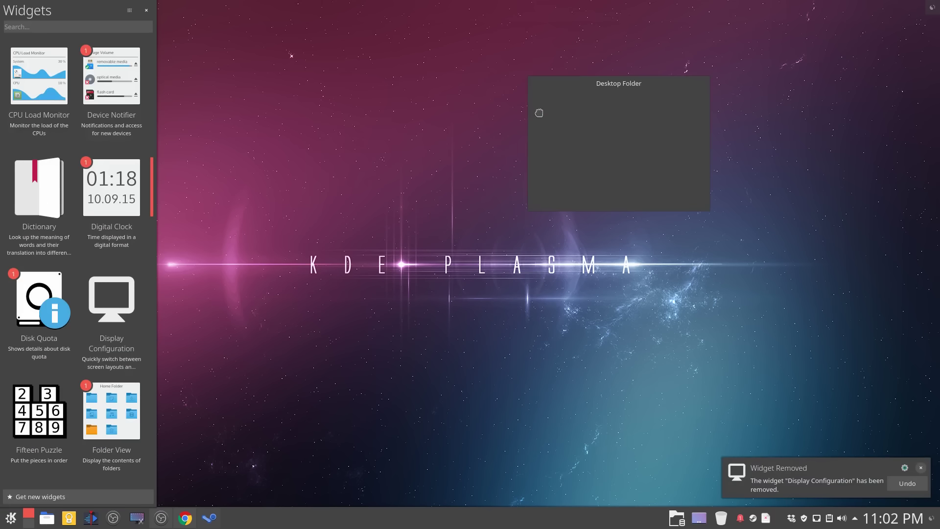
pyautogui.rightClick(629, 88)
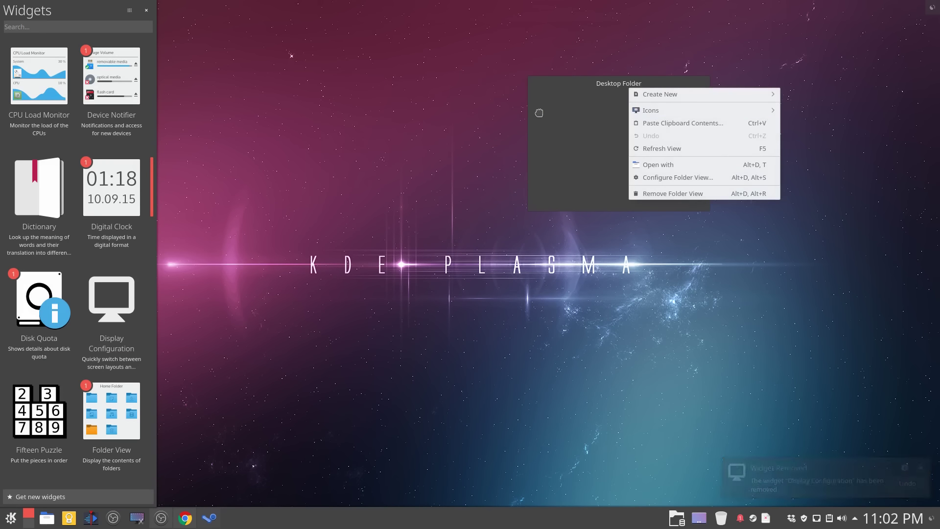
pyautogui.click(678, 177)
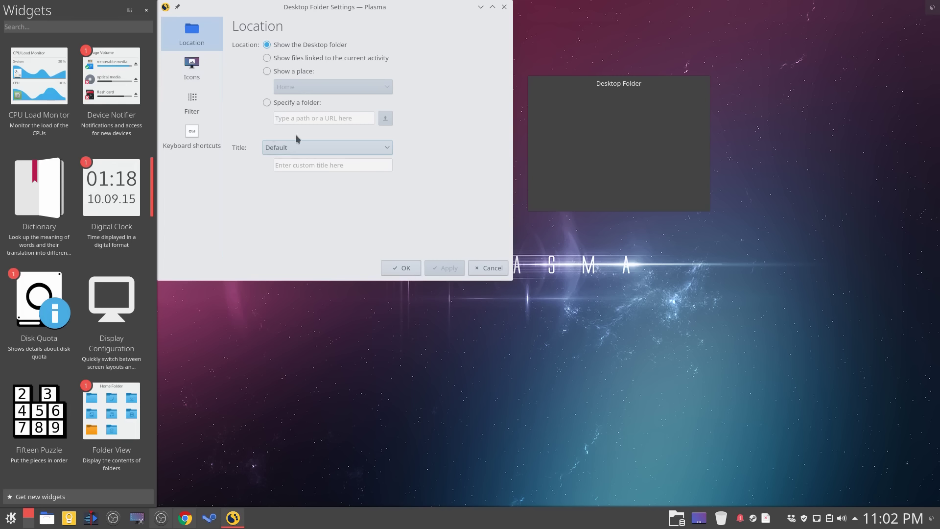
pyautogui.click(273, 79)
pyautogui.click(418, 266)
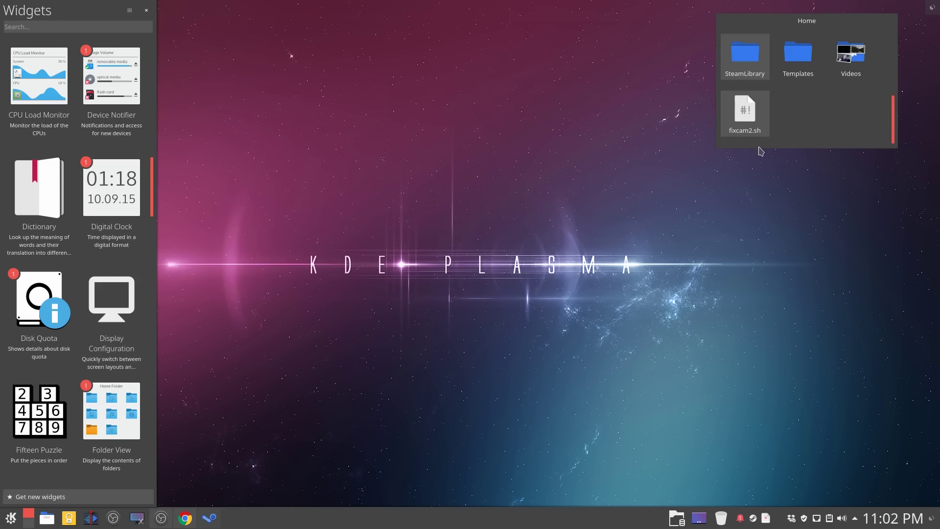
pyautogui.scroll(4, 806, 131)
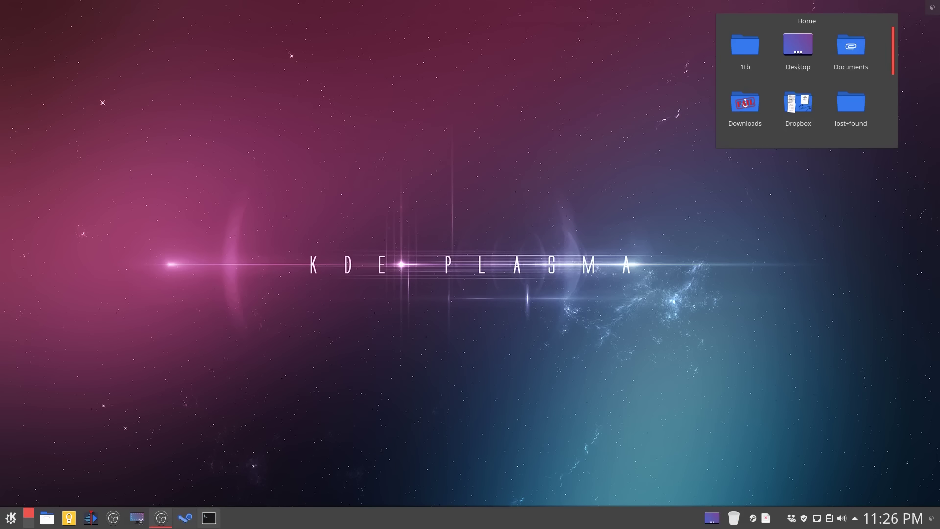
# - Bring up the terminal, maximize it, and rerun the earlier command gedit .config/kwinrc to open the file
pyautogui.click(209, 518)
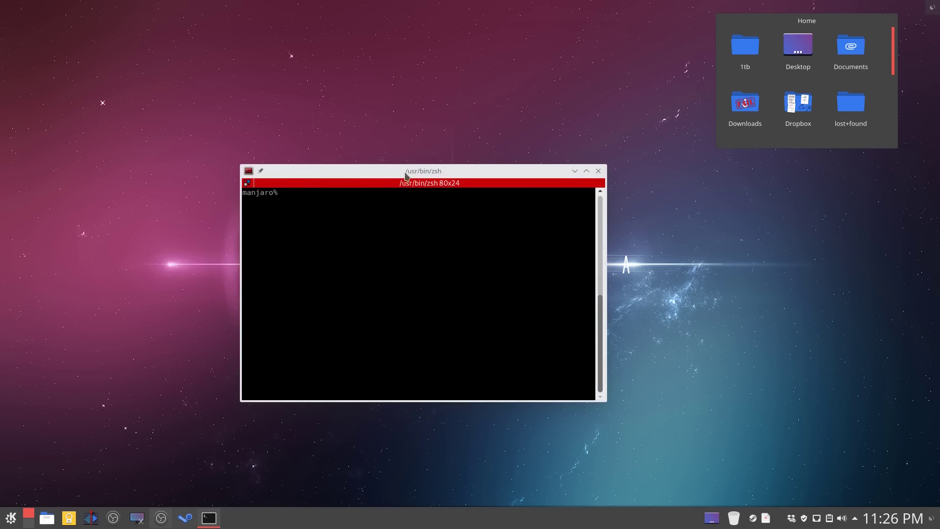
pyautogui.moveTo(416, 173); pyautogui.dragTo(448, 1)
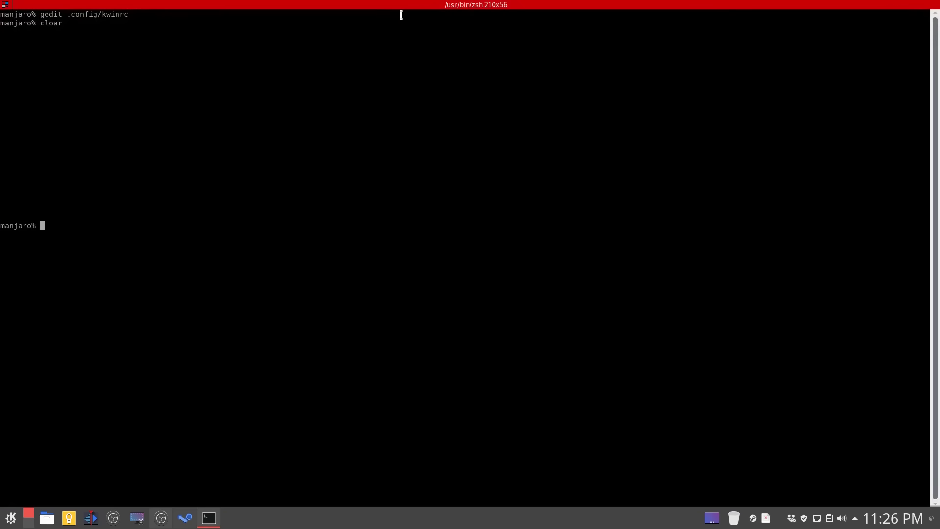
pyautogui.press('Up')
pyautogui.press('Up')
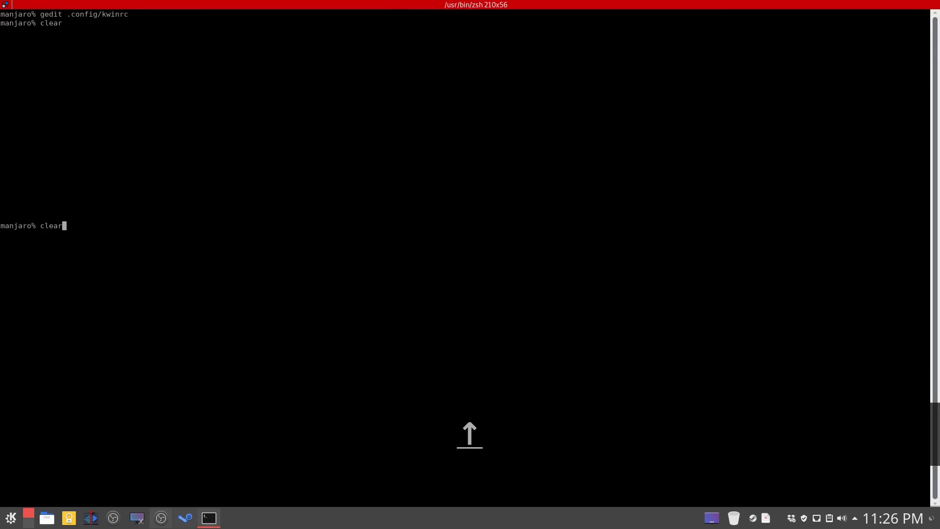
pyautogui.press('Return')
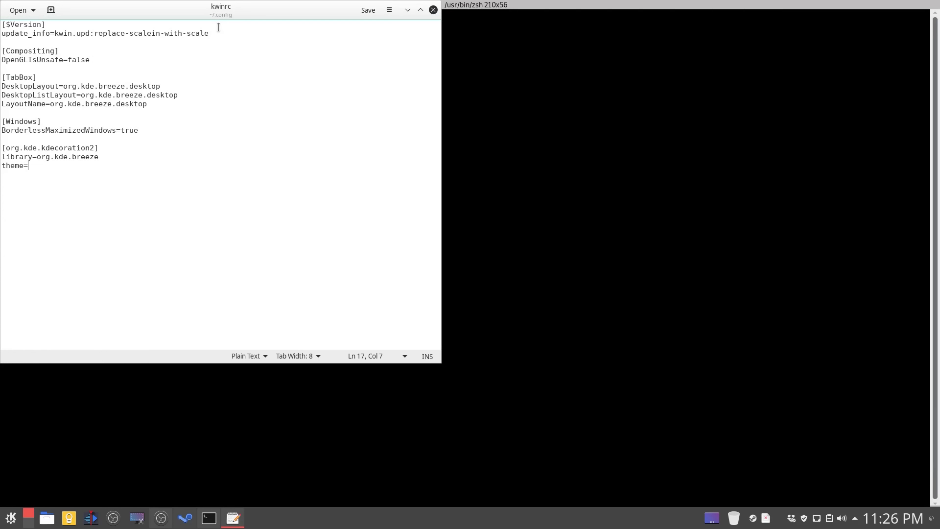
# - Highlight the [Windows] section with BorderlessMaximizedWindows=true in the kwinrc file
pyautogui.moveTo(1, 1)
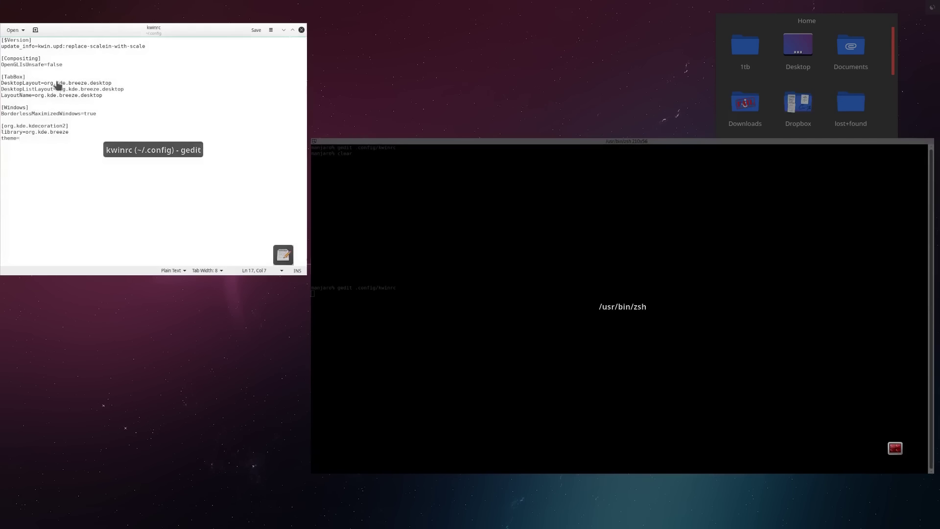
pyautogui.click(224, 233)
pyautogui.moveTo(180, 128); pyautogui.dragTo(66, 119)
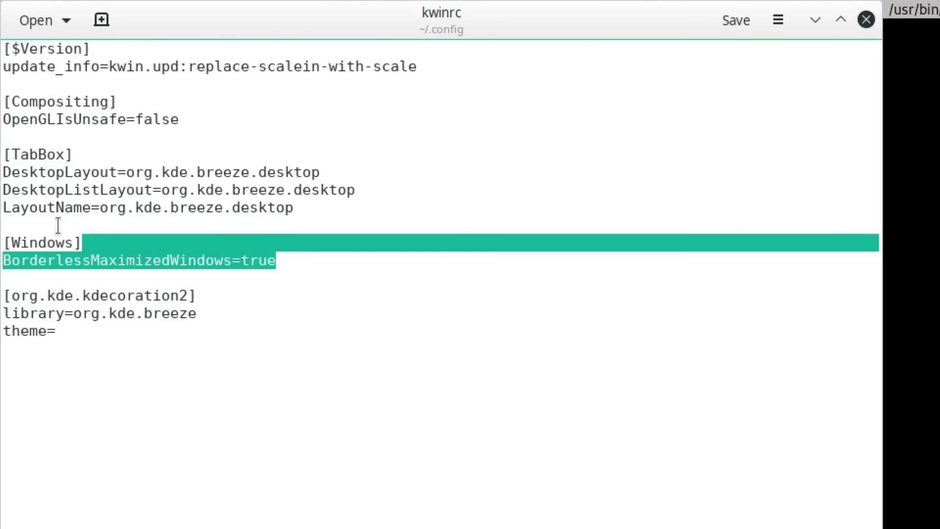
pyautogui.moveTo(28, 223); pyautogui.dragTo(291, 268)
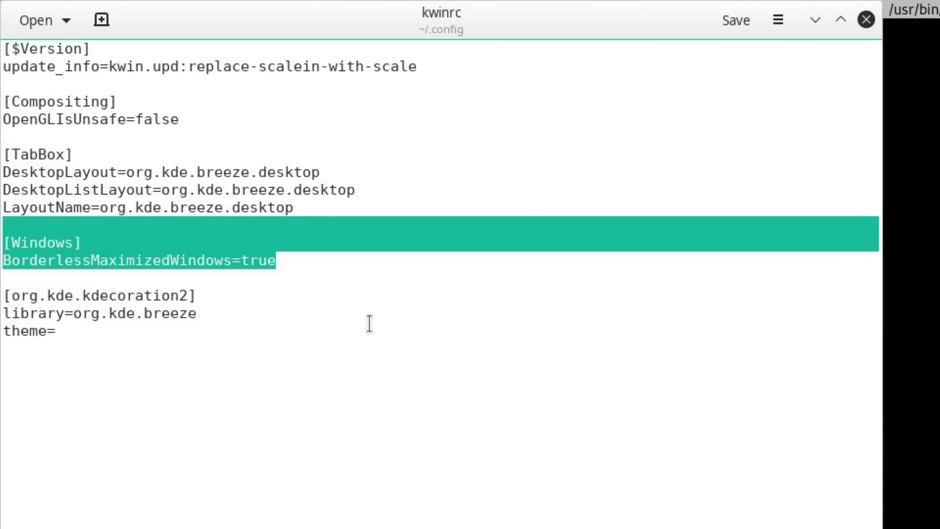
# - Close the kwinrc file, restore the terminal from its maximized size, and close it
pyautogui.click(867, 19)
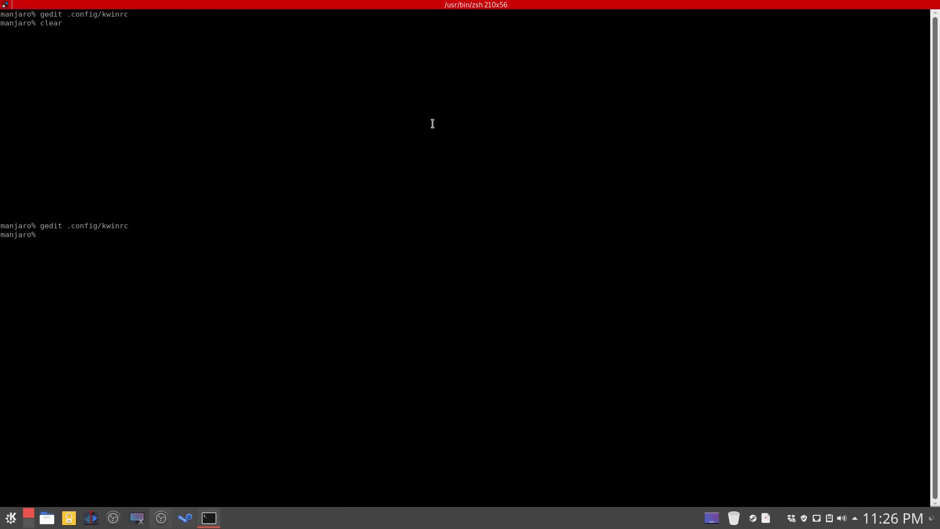
pyautogui.moveTo(388, 118); pyautogui.dragTo(381, 140)
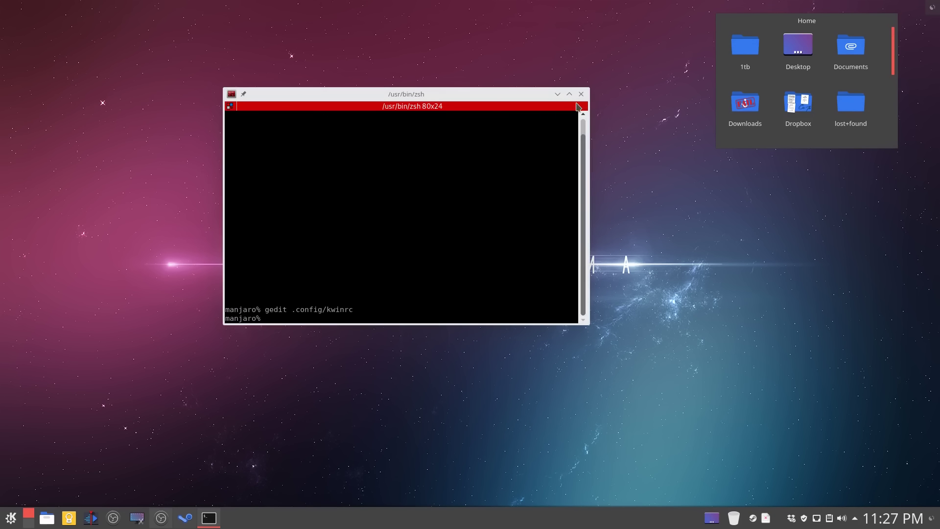
pyautogui.click(581, 95)
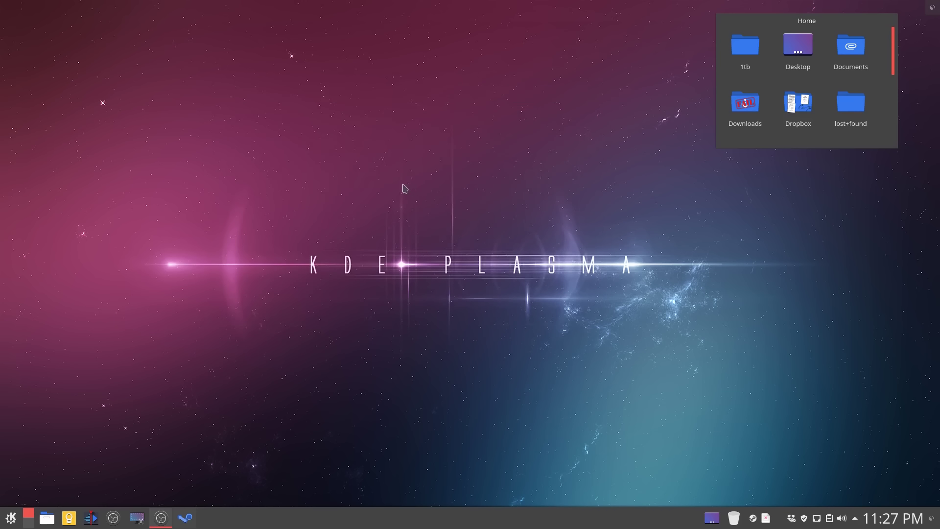
# - Open the Default Applications settings by searching for "defau" in the desktop search
pyautogui.hotkey('alt', 'space')
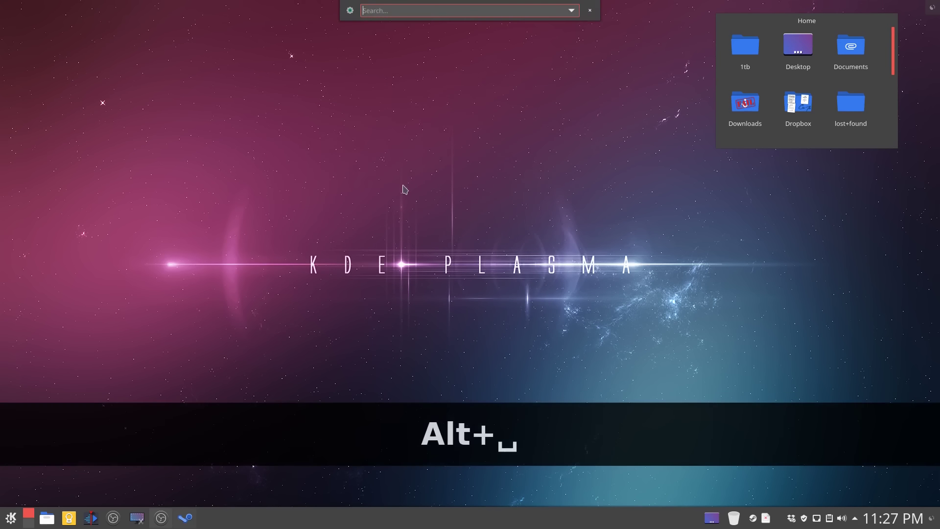
pyautogui.write('defau')
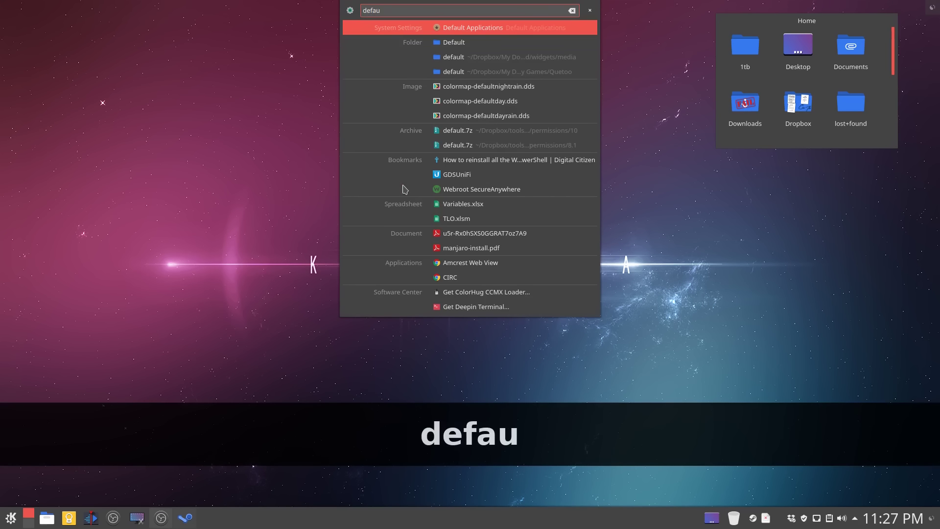
pyautogui.press('Return')
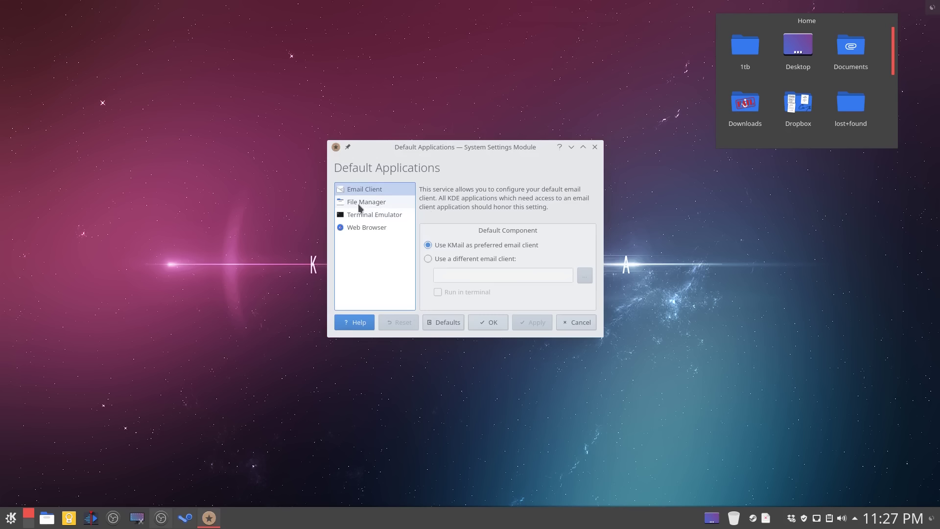
# - Show the default File Manager setting, launch the file manager, and open the 1tb folder
pyautogui.click(374, 209)
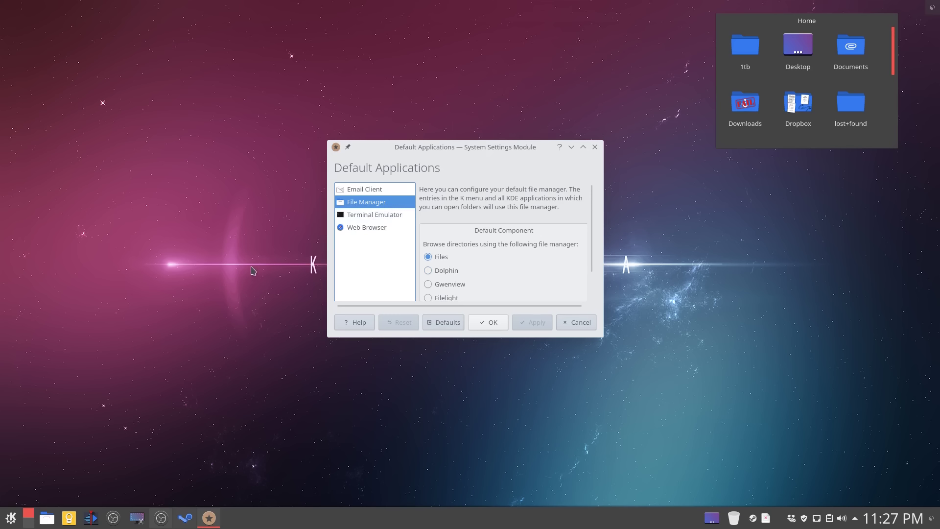
pyautogui.press('super+f')
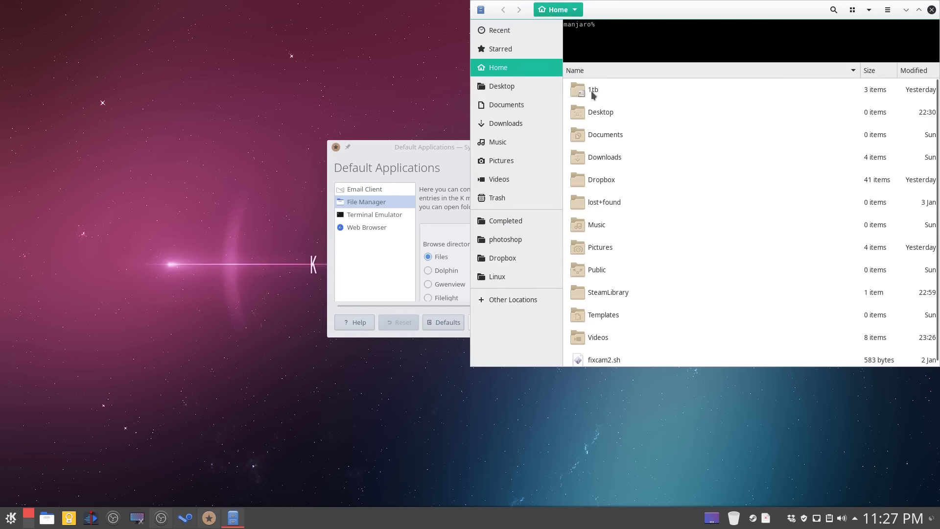
pyautogui.doubleClick(591, 91)
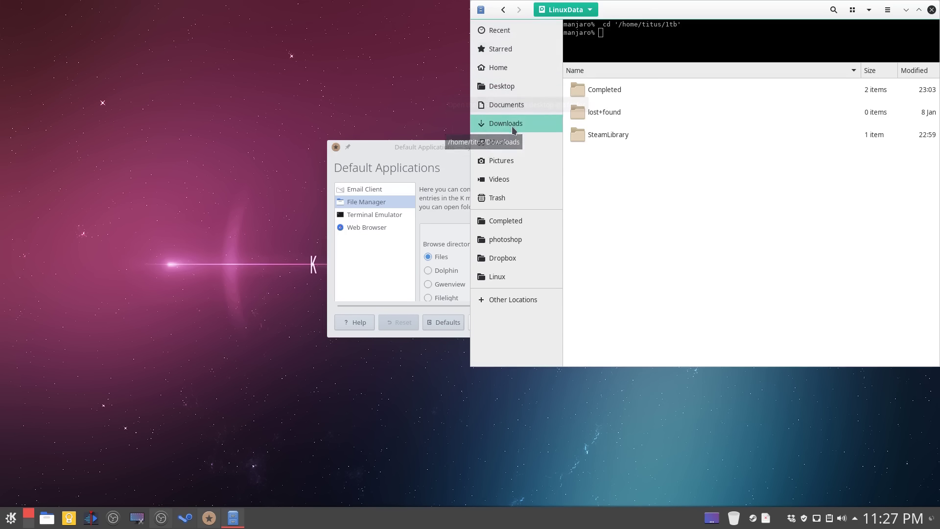
# - Show the default Terminal Emulator setting, launch the terminal, and tile it to half of the screen
pyautogui.click(374, 215)
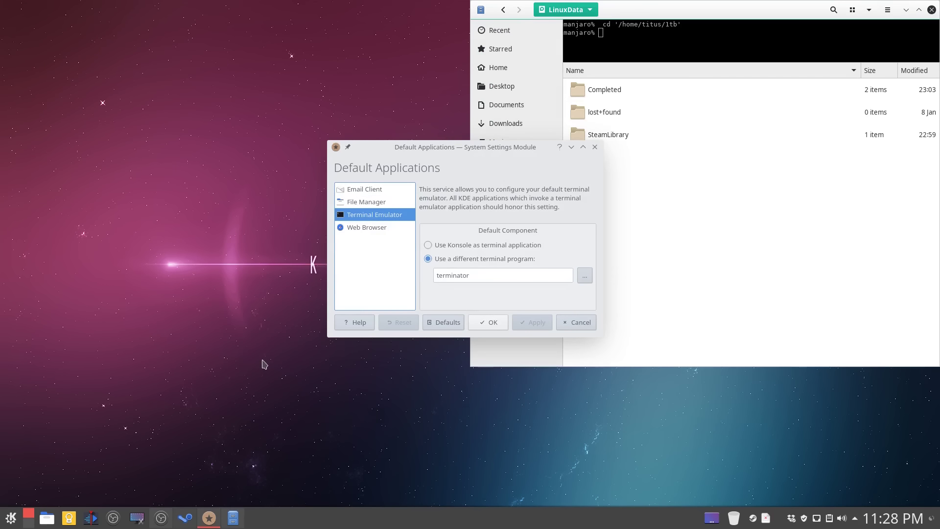
pyautogui.press('super+t')
pyautogui.moveTo(189, 333); pyautogui.dragTo(2, 254)
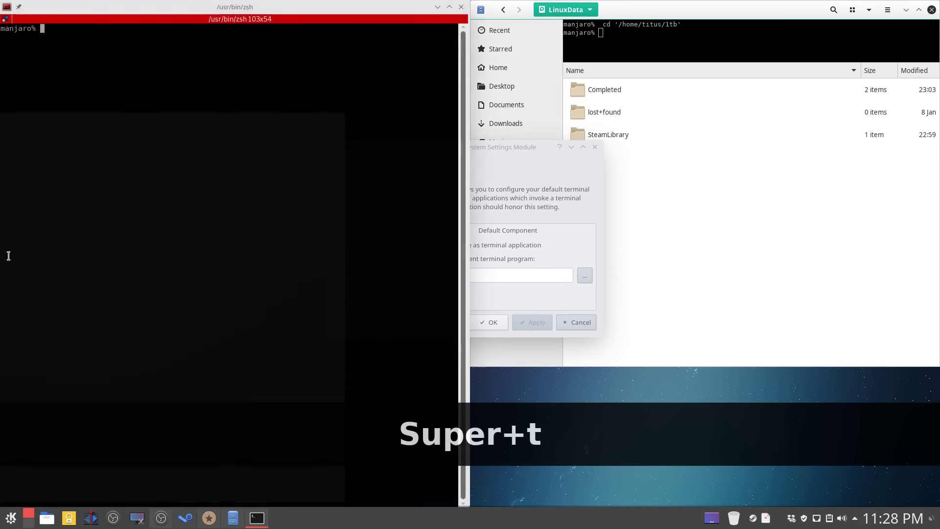
# - Open two additional terminal tabs and switch between them, entering sample characters such as "sdfsdfsdfsdf" at the prompt
pyautogui.hotkey('ctrl', 't')
pyautogui.hotkey('ctrl', 't')
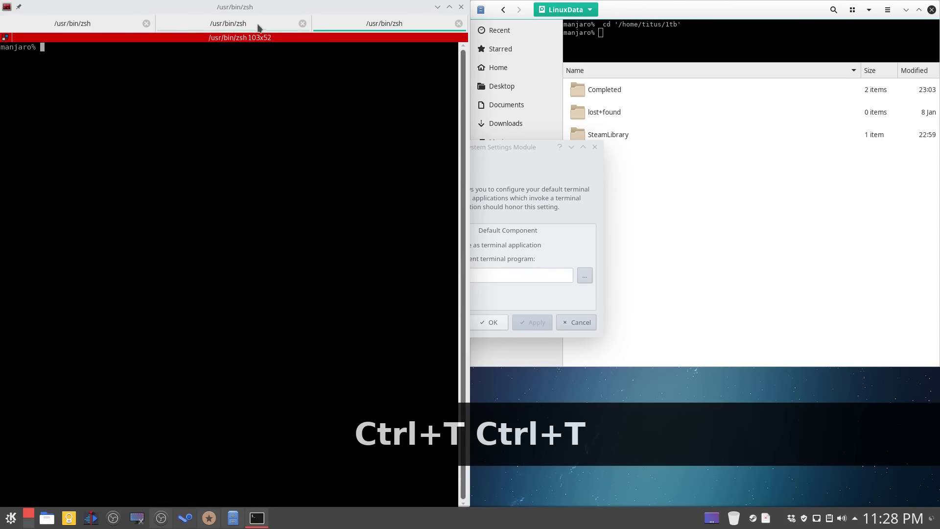
pyautogui.write('sdfsdf')
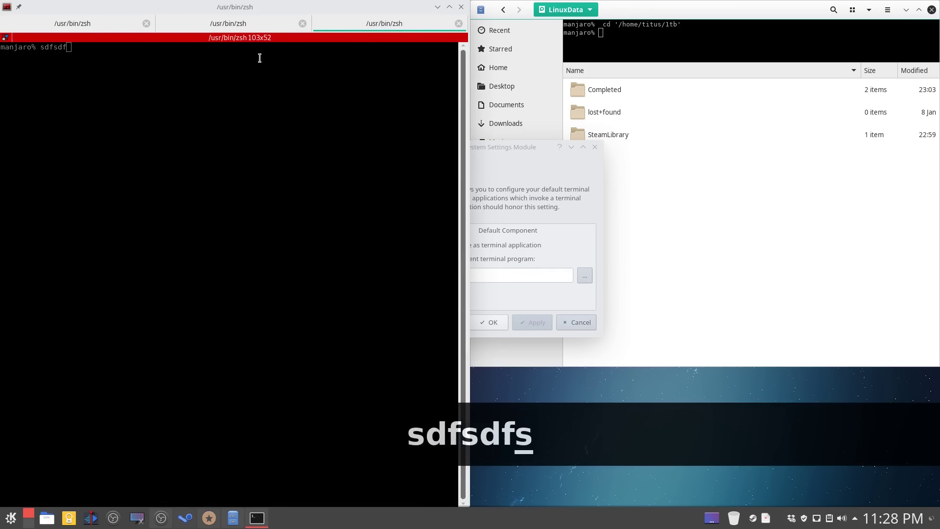
pyautogui.write('sdfsdf')
pyautogui.click(204, 23)
pyautogui.click(116, 27)
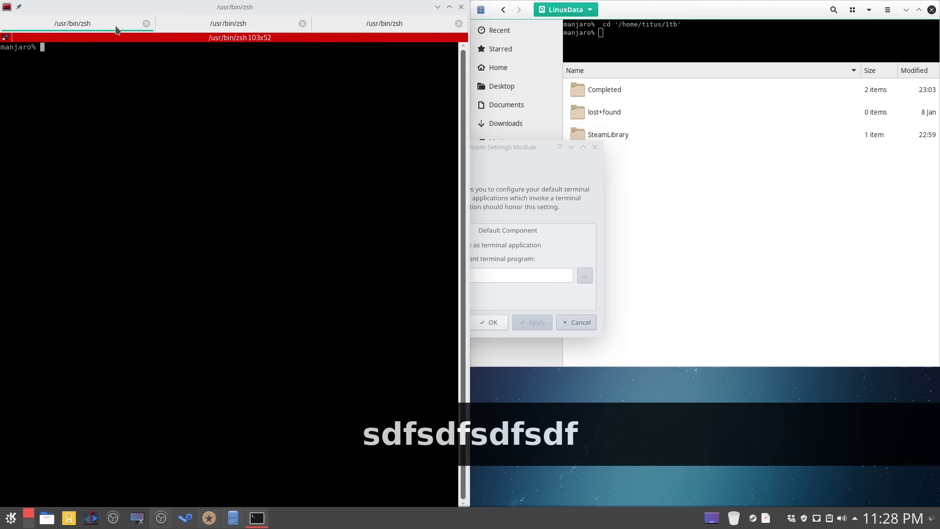
pyautogui.write('as')
pyautogui.click(248, 21)
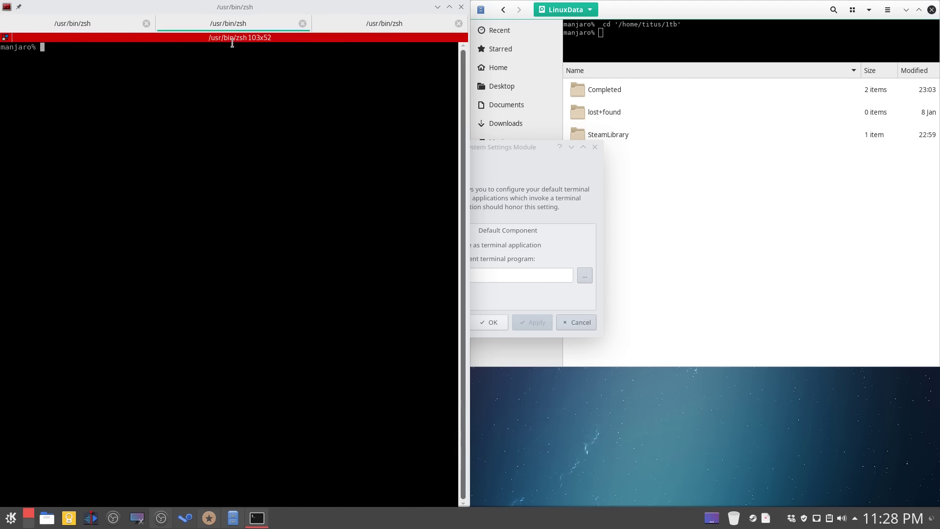
# - Split the middle terminal tab into three side-by-side panes and close the terminal window with all its tabs
pyautogui.hotkey('ctrl', 'e')
pyautogui.hotkey('ctrl', 'e')
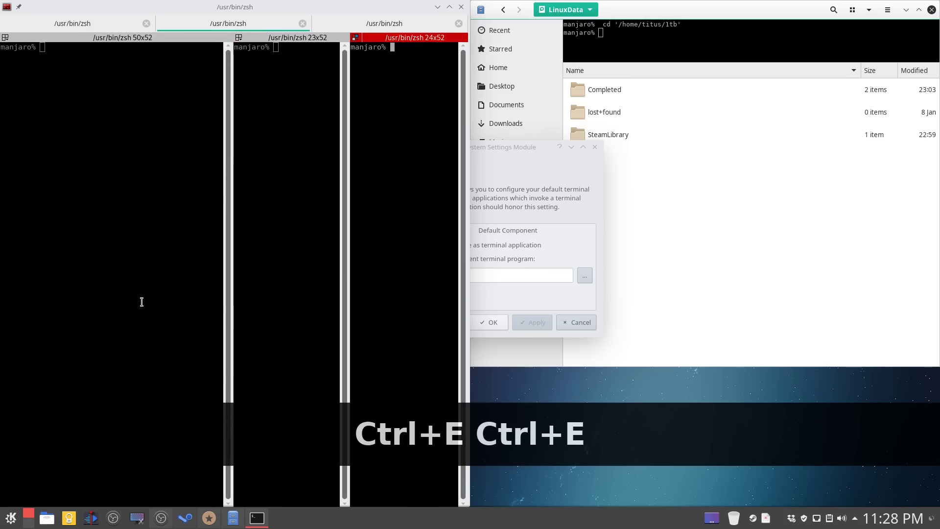
pyautogui.click(461, 8)
pyautogui.click(350, 301)
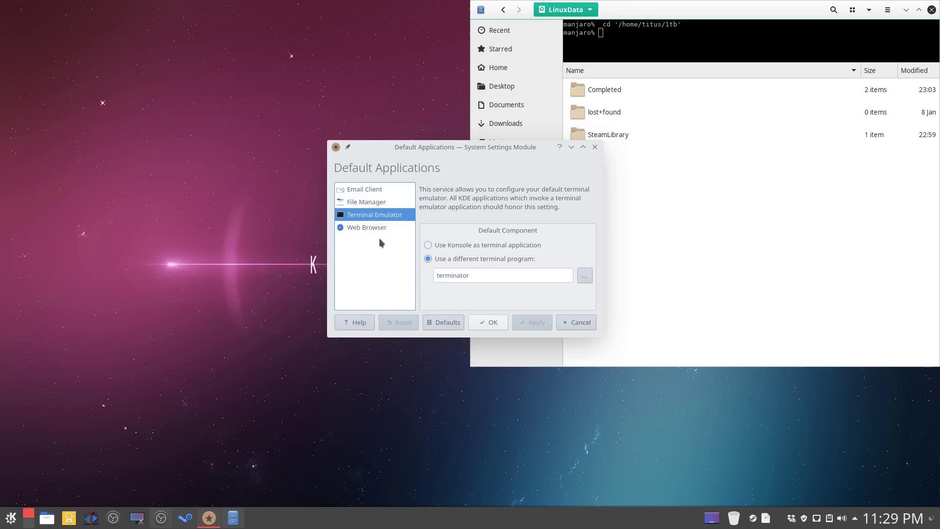
# - Show the default Web Browser setting in Default Applications
pyautogui.click(368, 226)
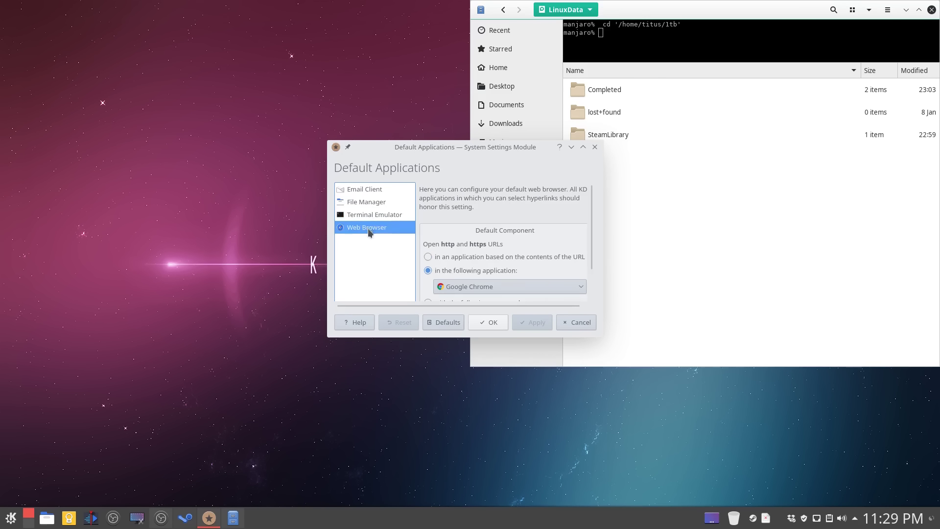